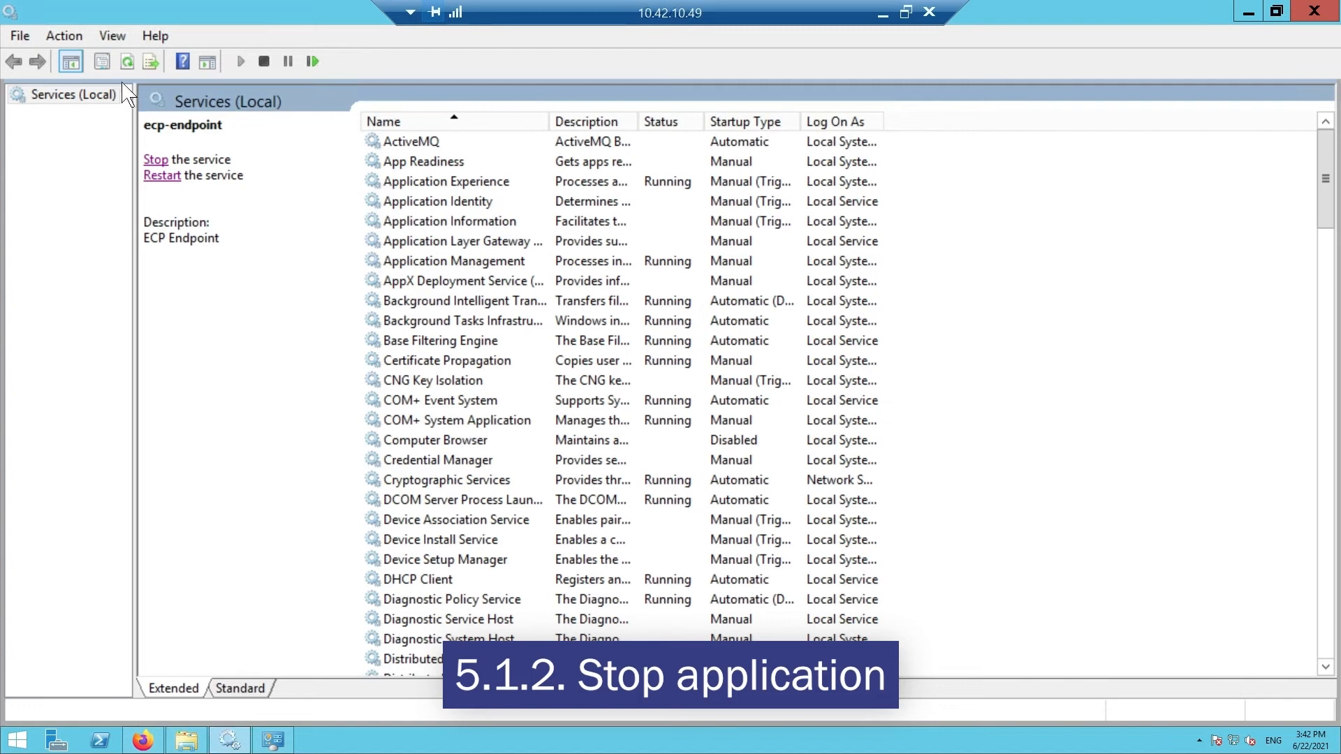
Step: Refresh the services list and stop the ecp-endpoint service
click(127, 61)
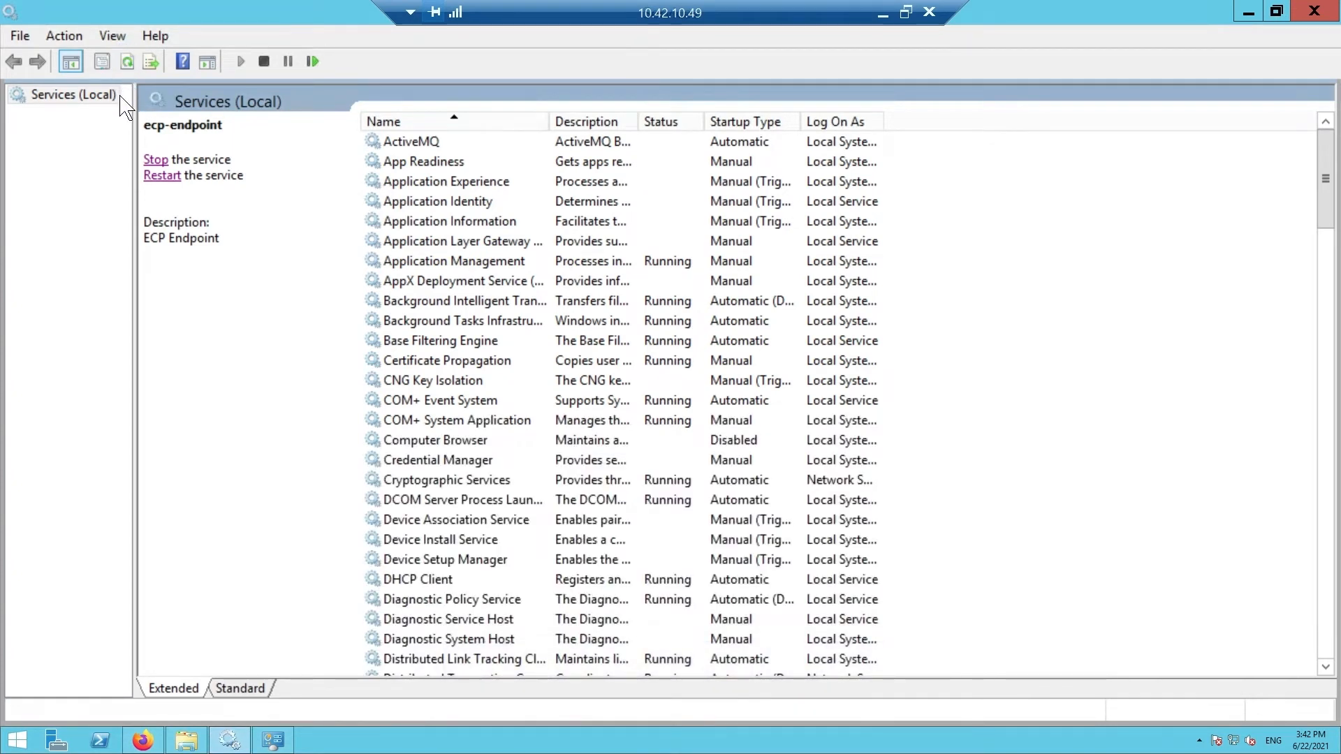
click(155, 160)
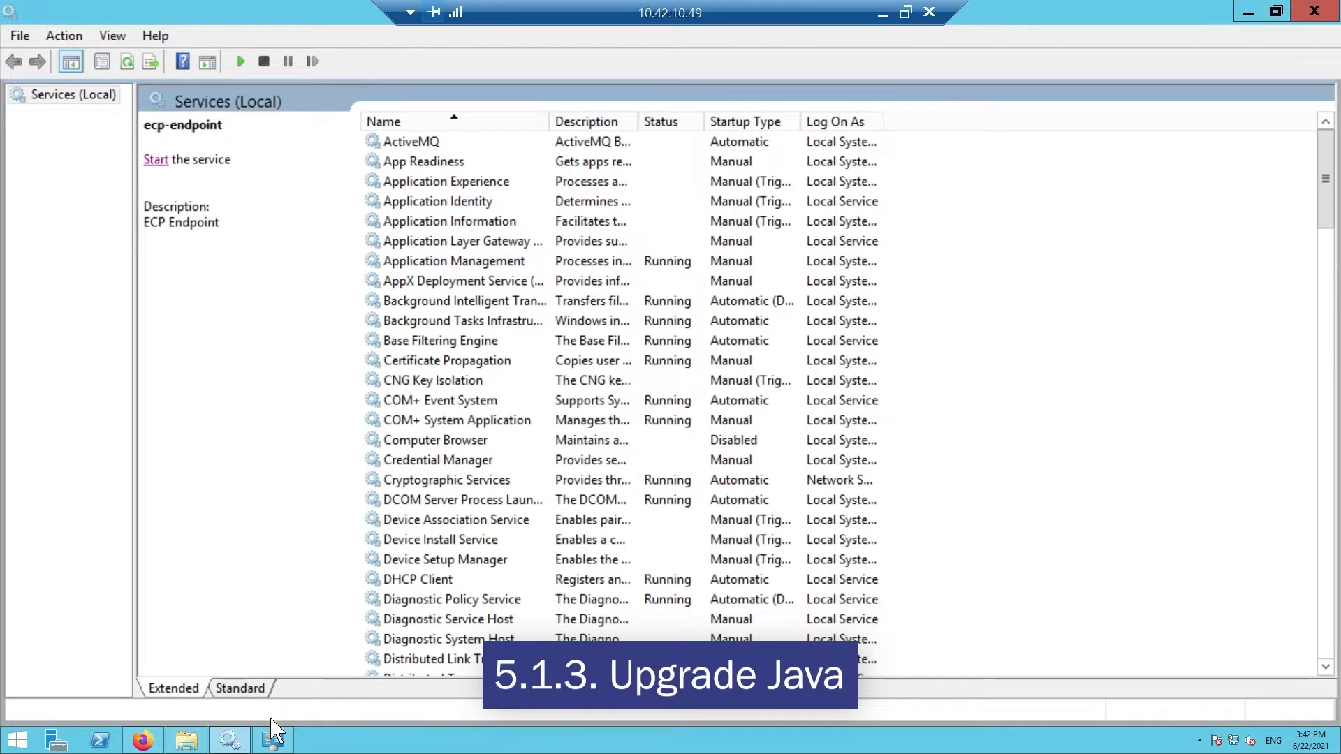
click(270, 742)
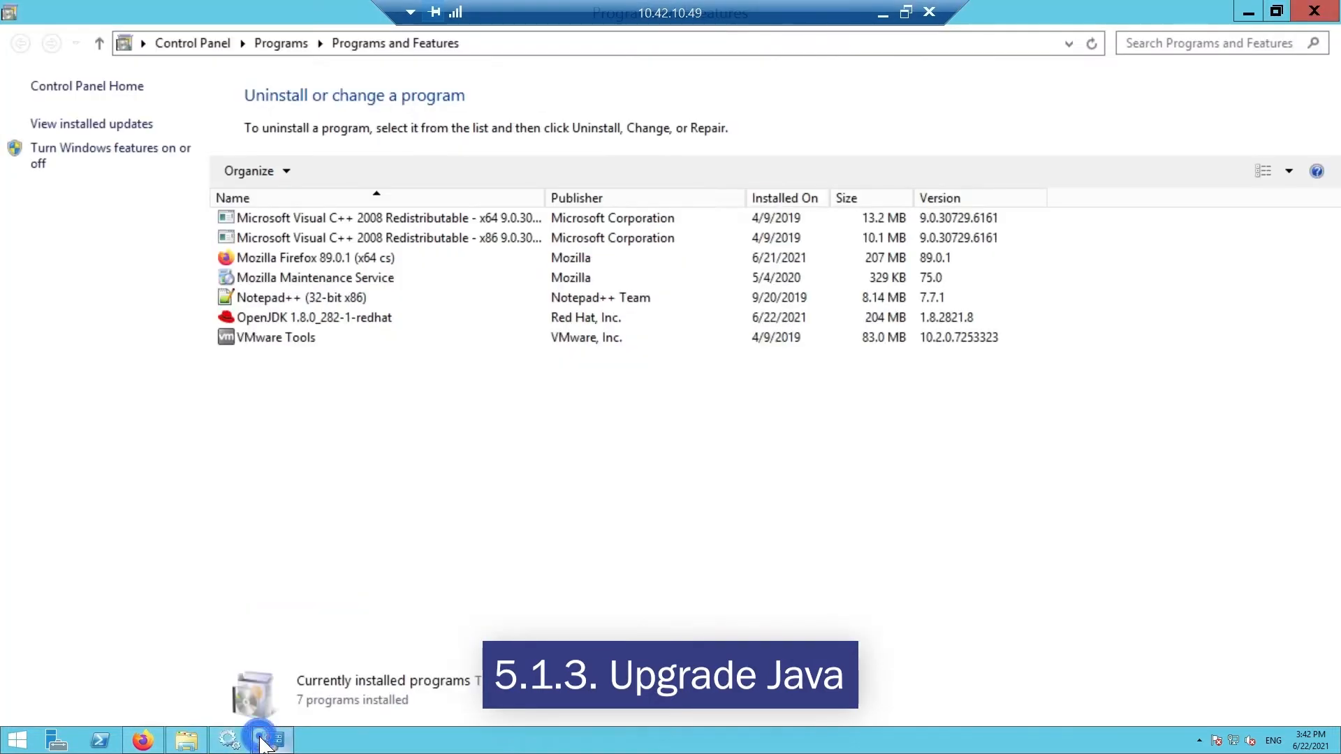
Step: Select OpenJDK 1.8.0_282-1-redhat and confirm its removal
click(356, 320)
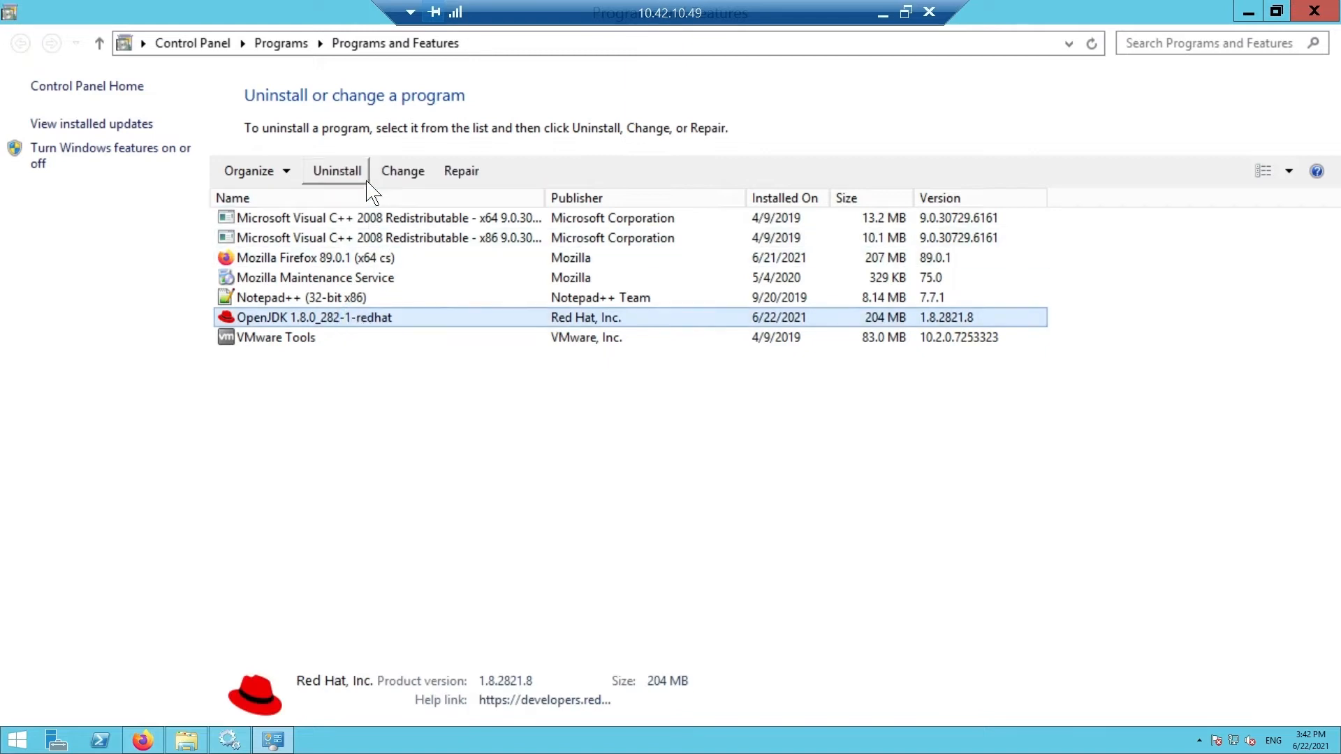
click(354, 172)
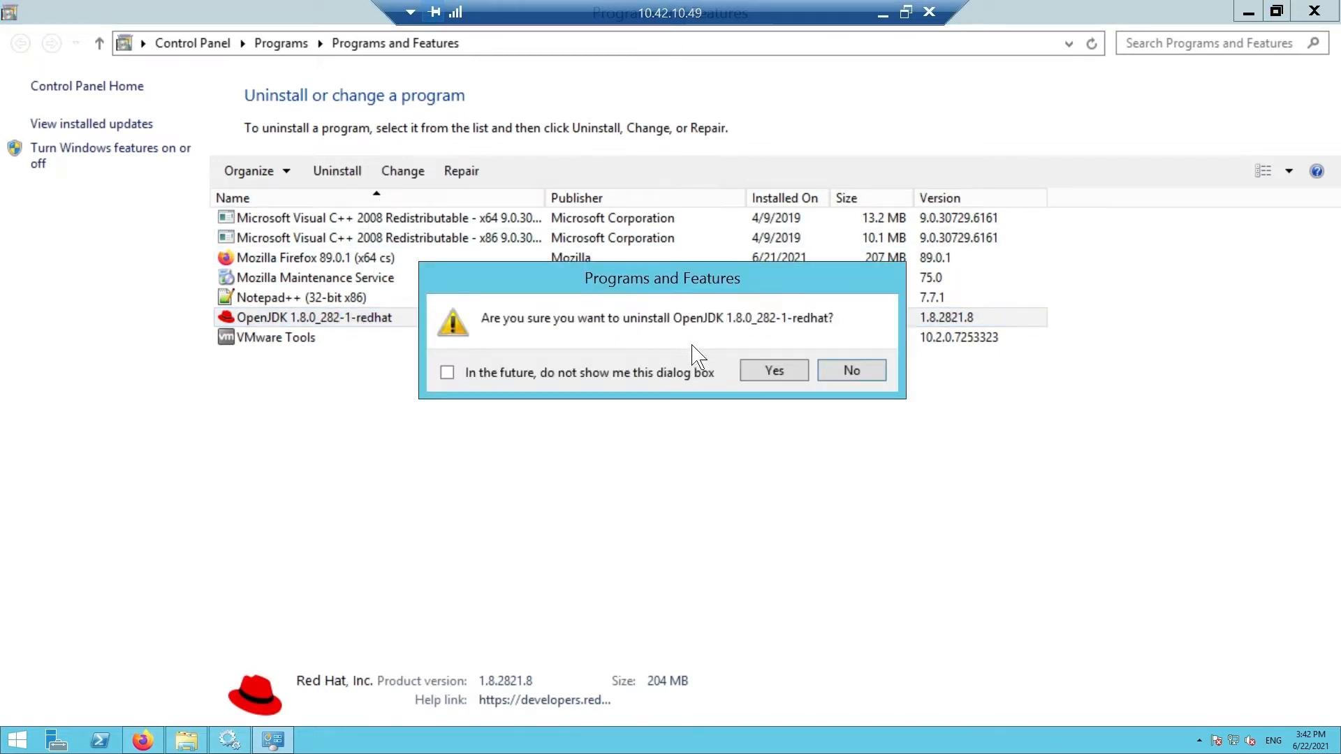
click(758, 372)
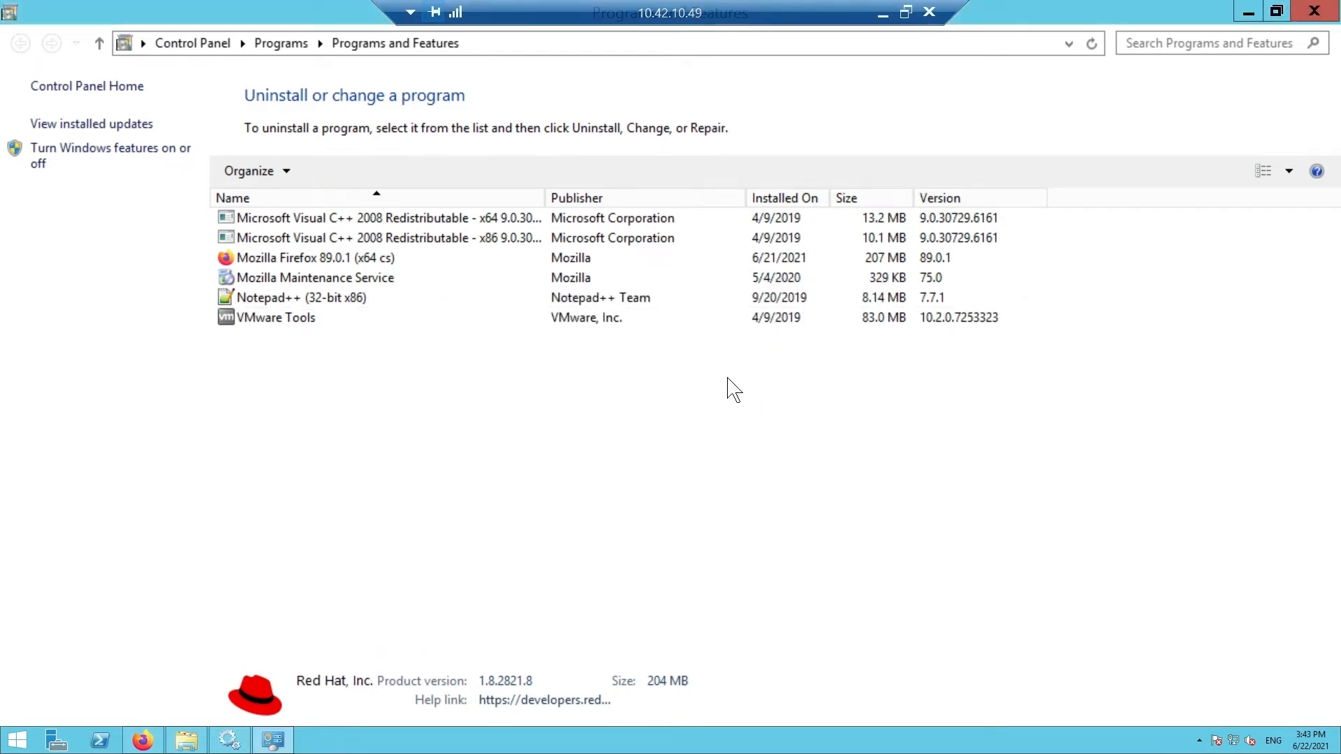
Step: Launch the OpenJDK 11 installer from the Videos folder and accept the license agreement
click(188, 741)
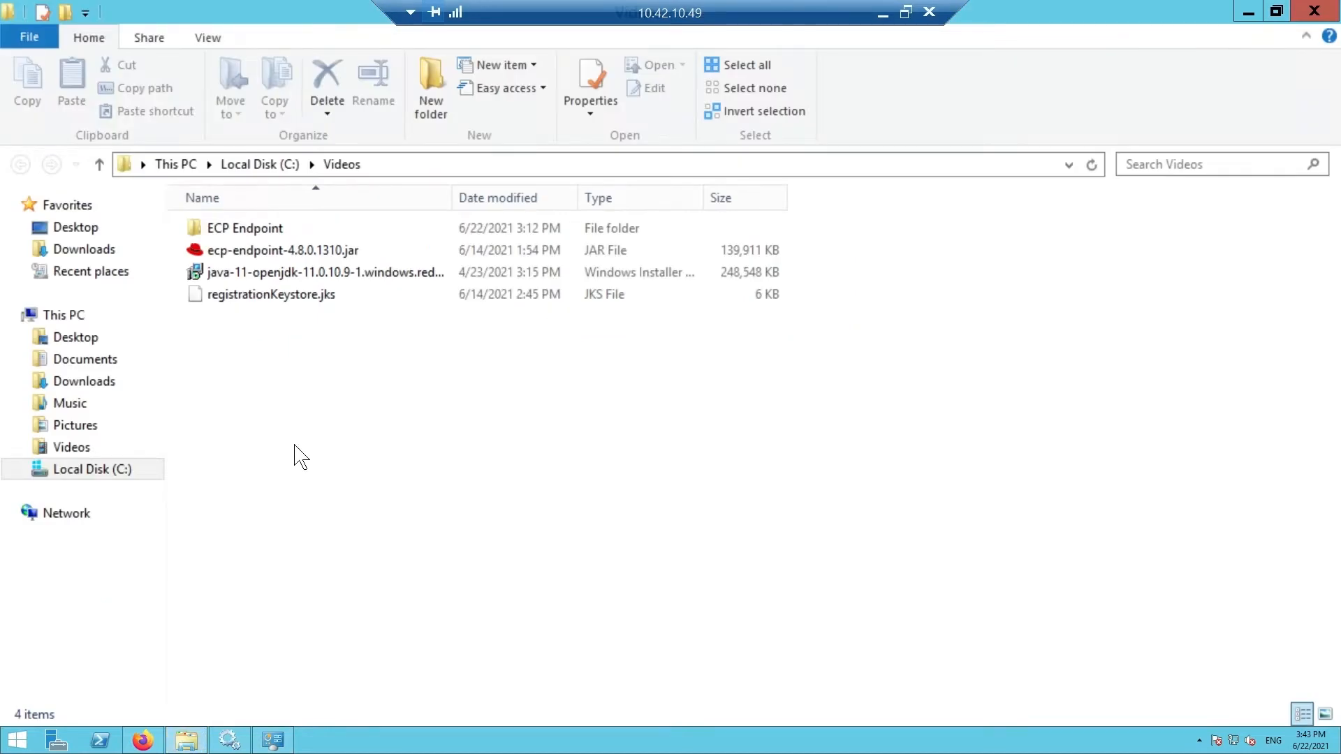
double_click(331, 272)
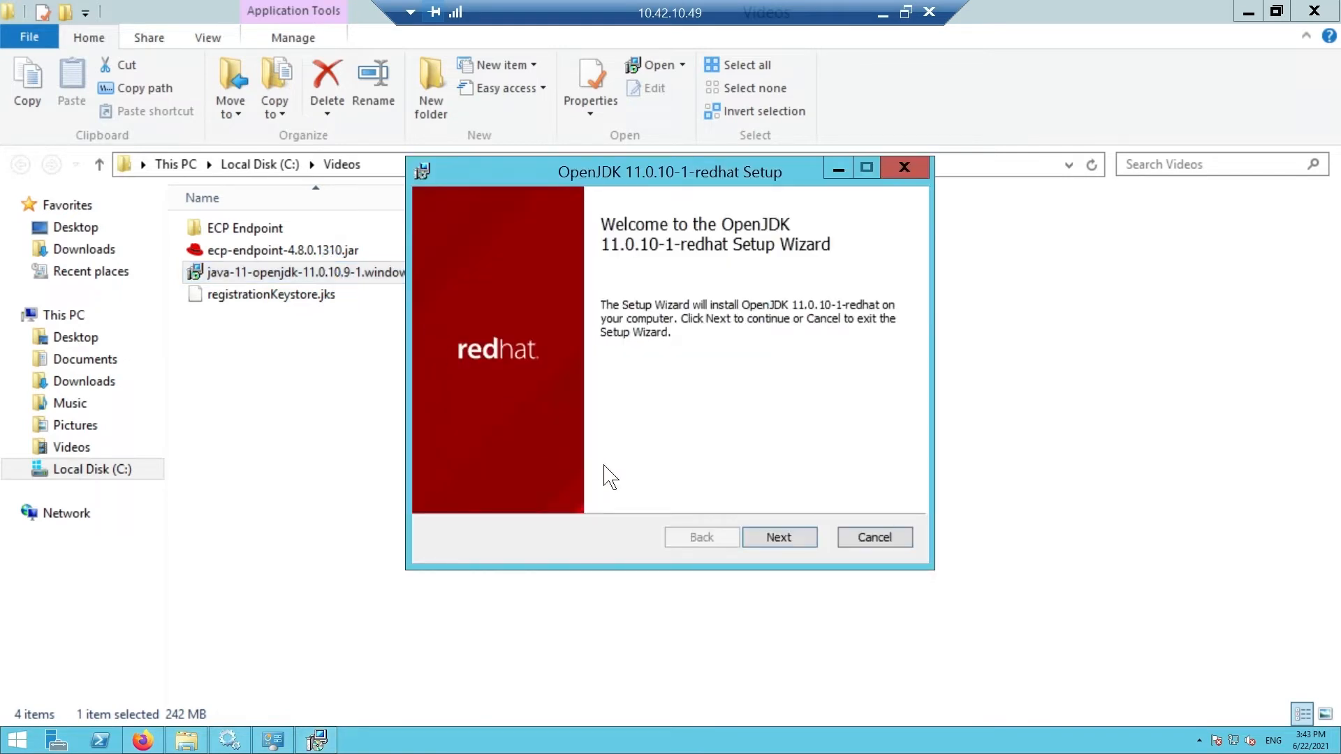
click(747, 537)
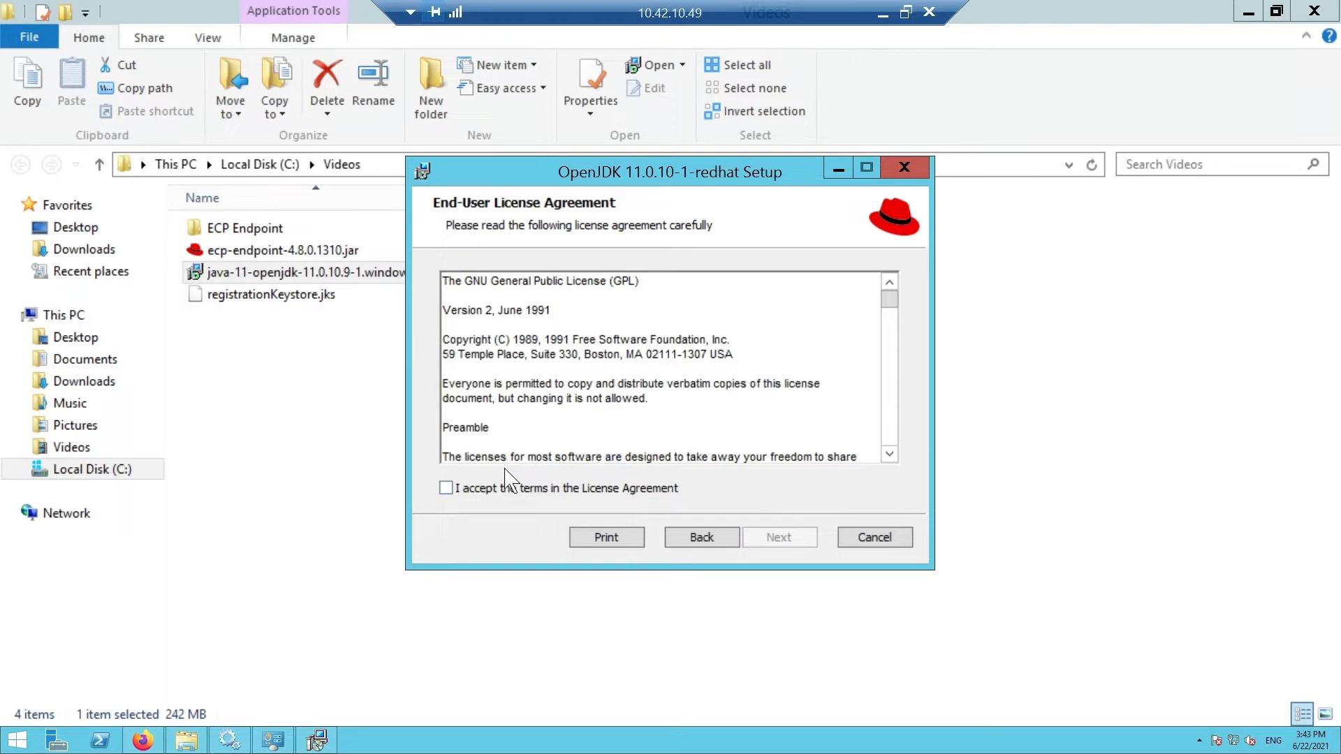
click(449, 488)
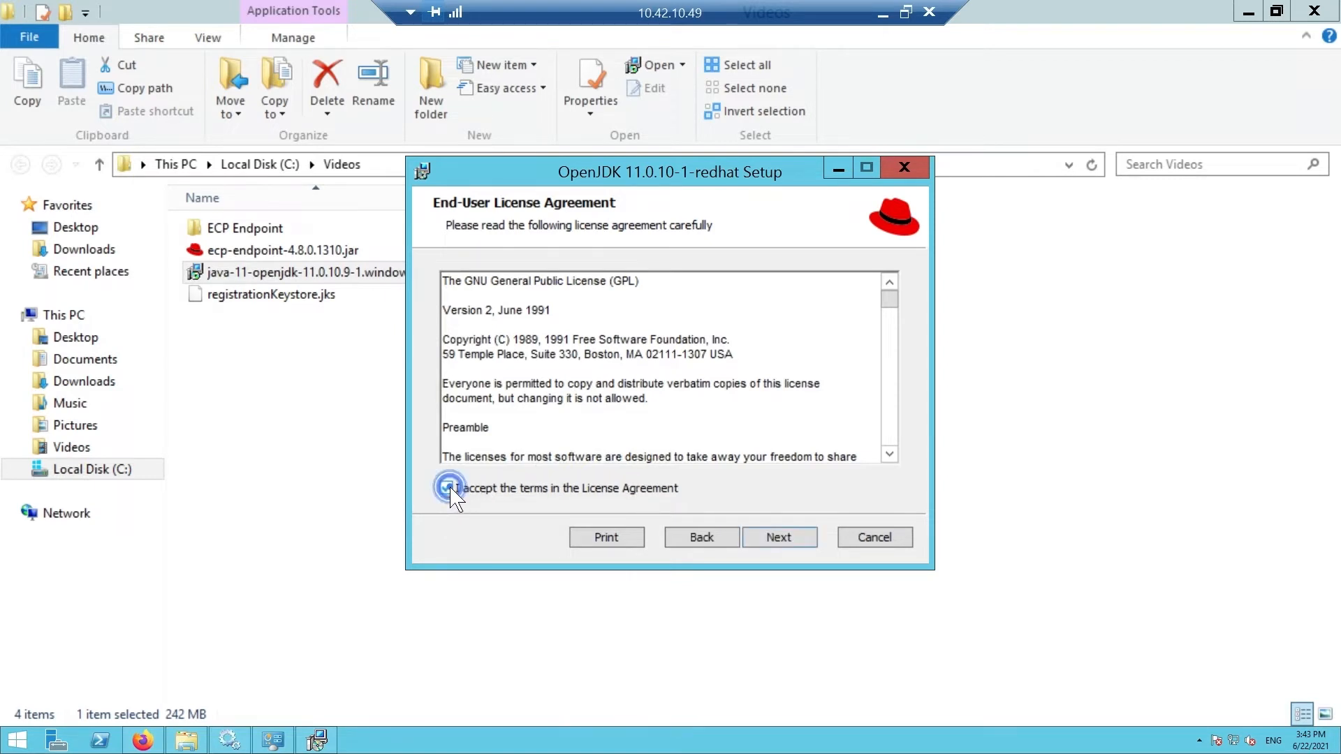
click(758, 541)
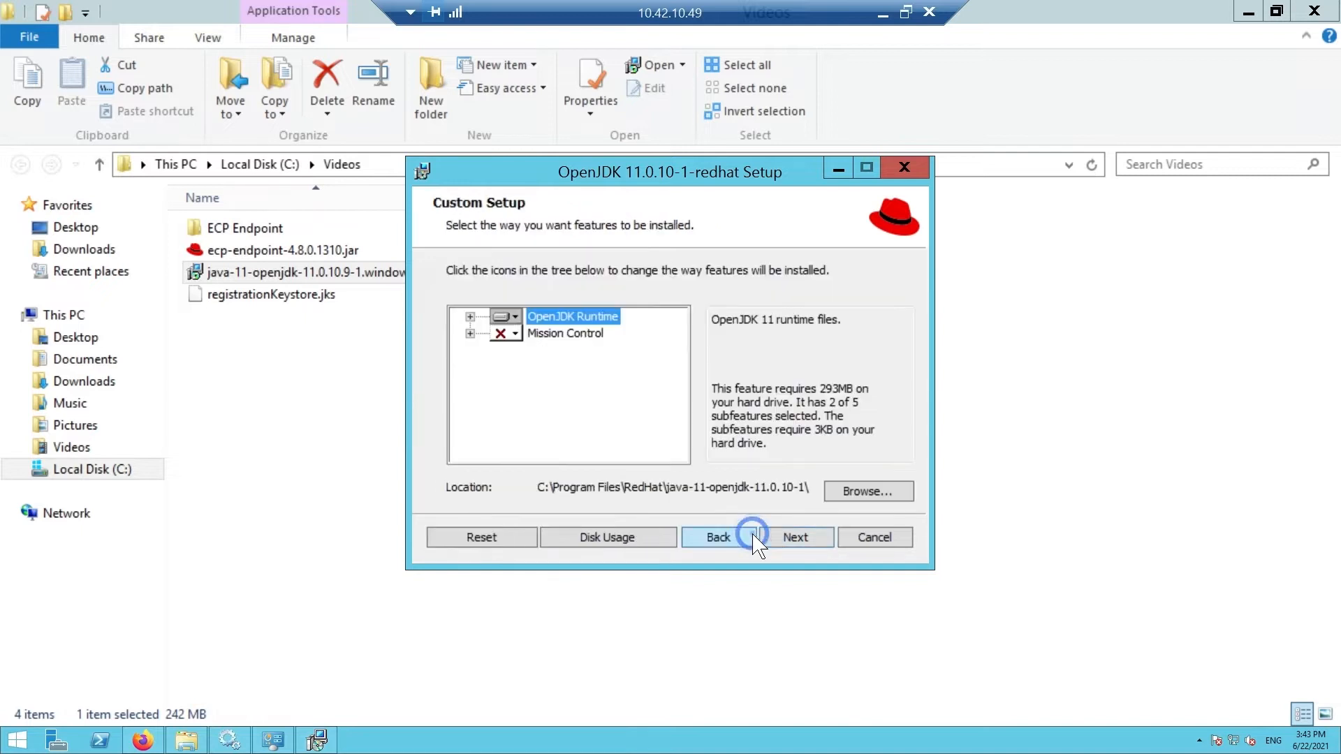
Step: Enable the JAVA_HOME Variable and JAR Files Association features, then install and finish
click(470, 317)
click(546, 368)
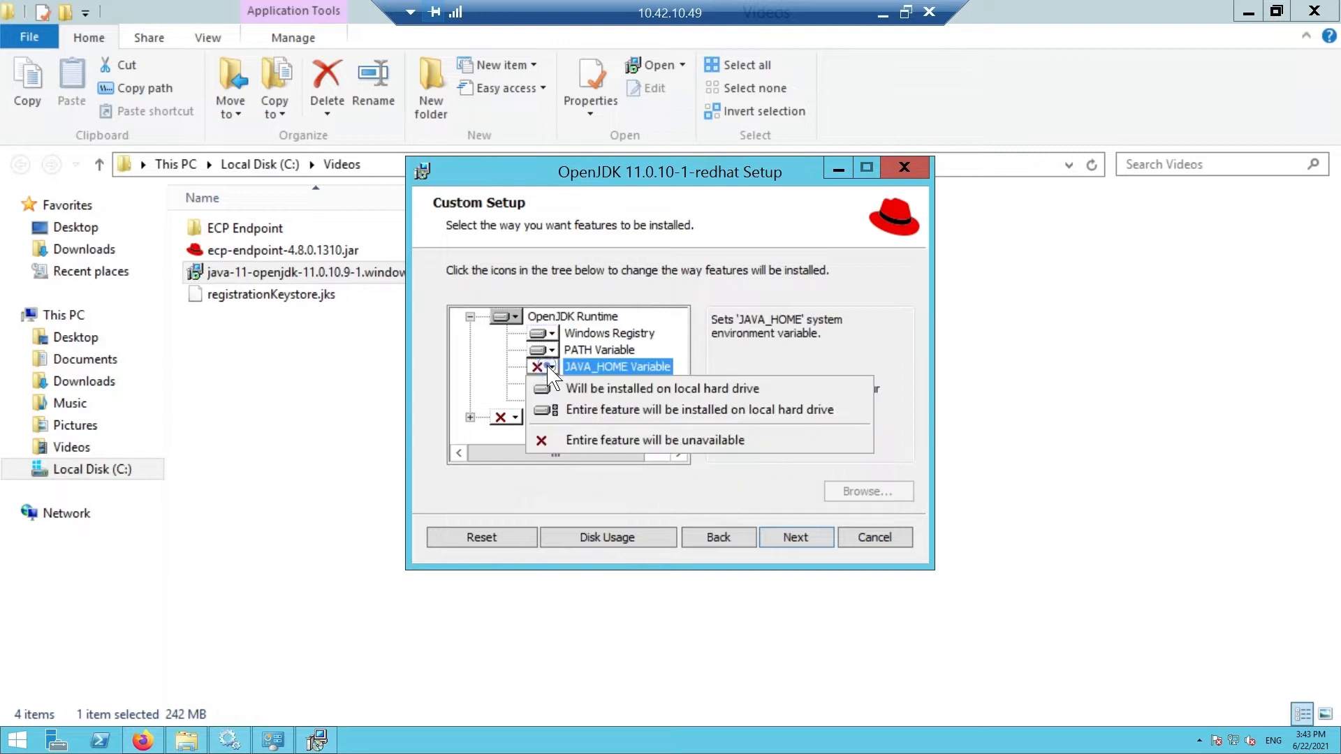
click(552, 392)
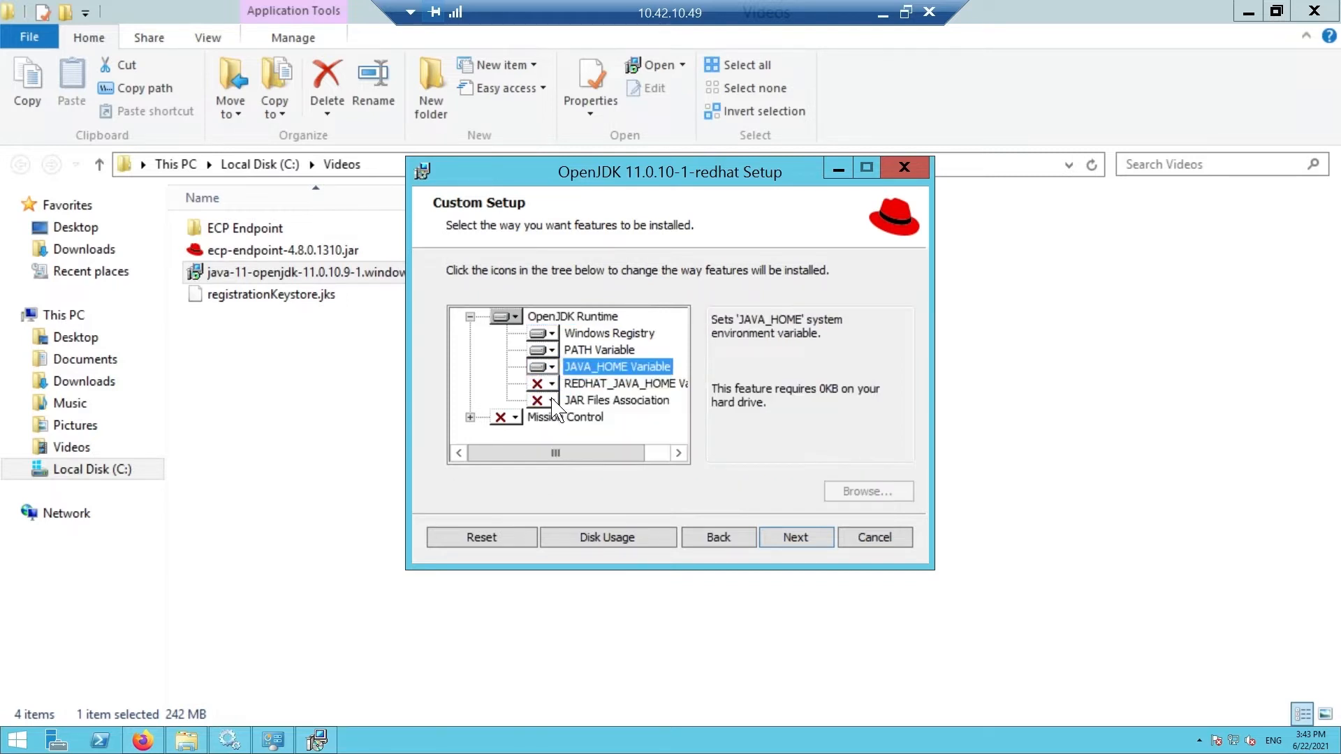
click(551, 401)
click(581, 423)
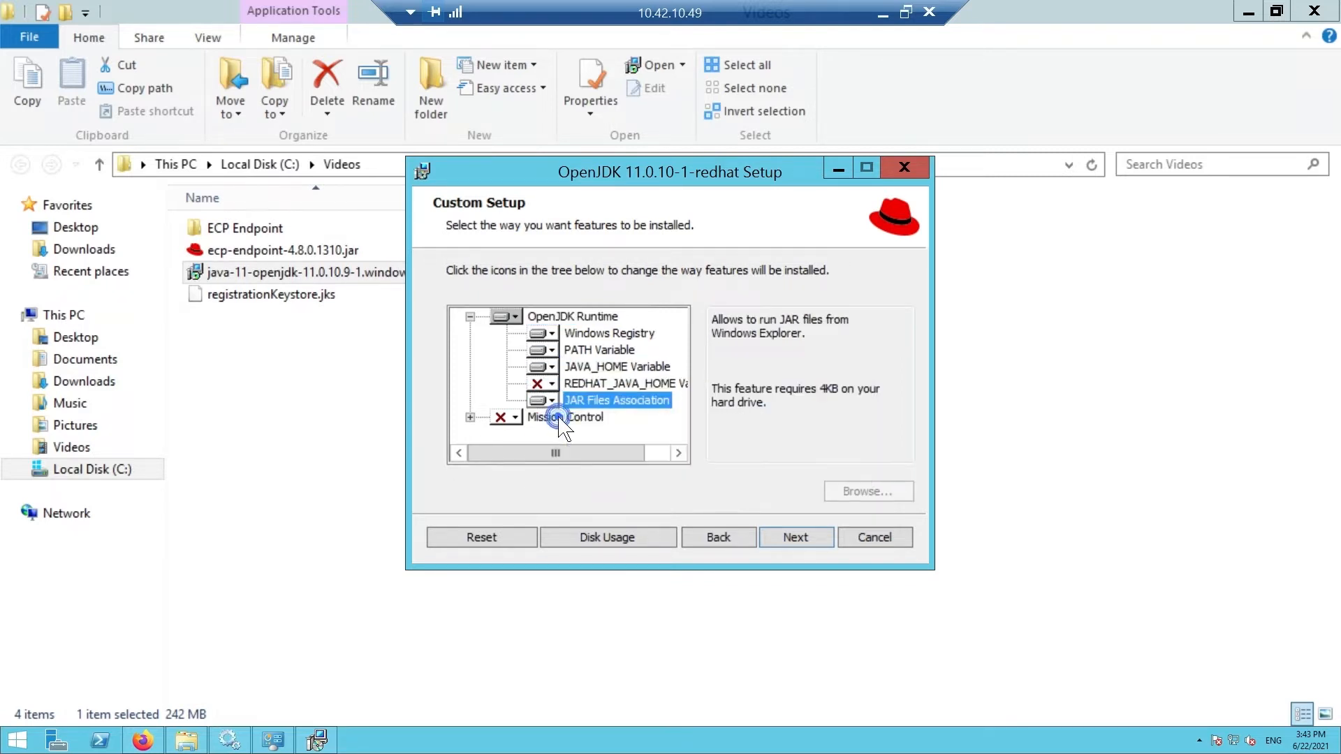
click(786, 538)
click(782, 536)
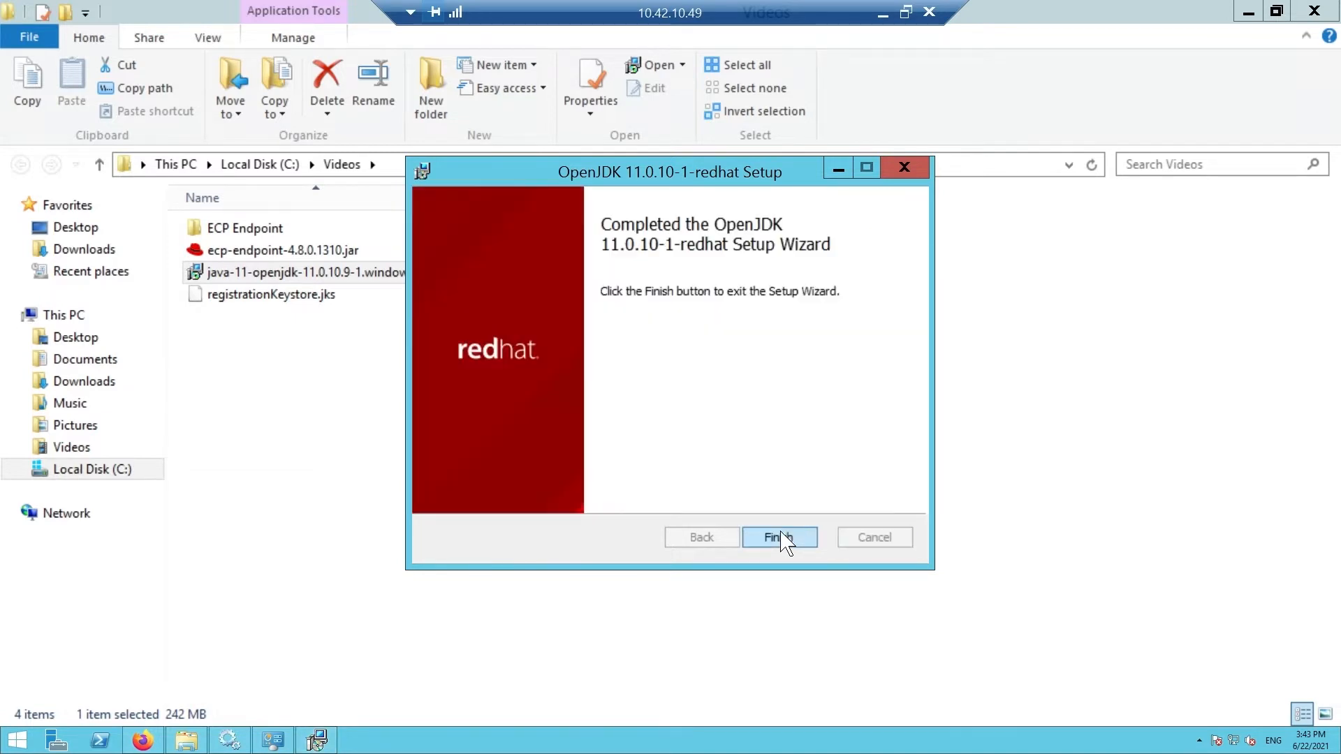
click(780, 537)
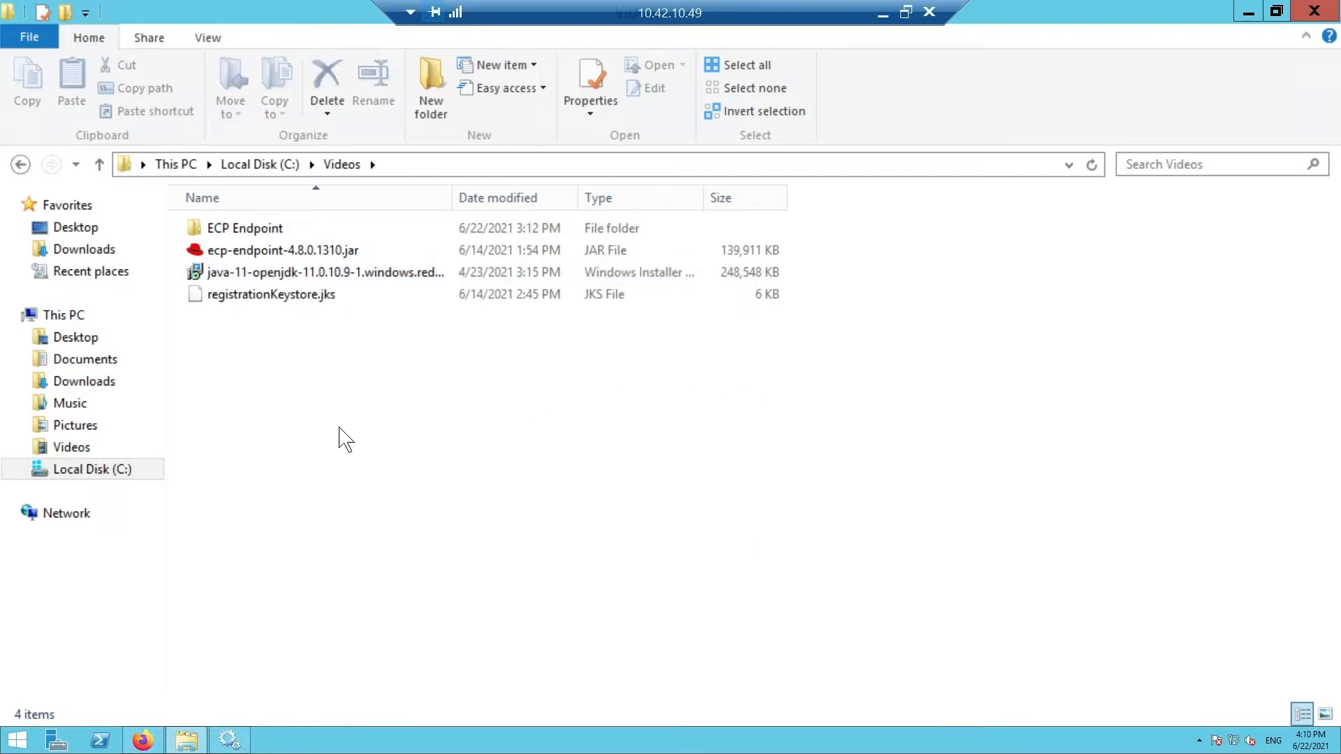
Step: Browse to C:\Program Files\RedHat\java-11-openjdk-11.0.10-1\conf\security
click(140, 473)
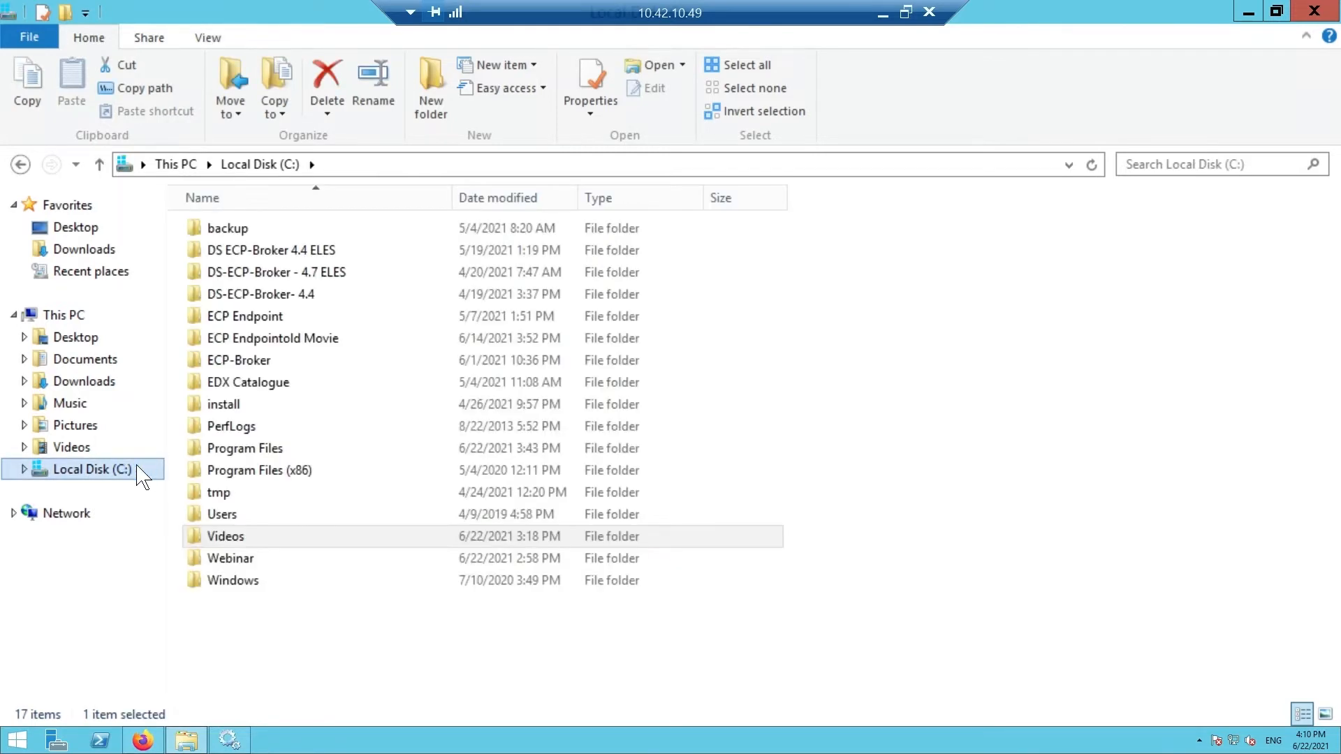
double_click(221, 455)
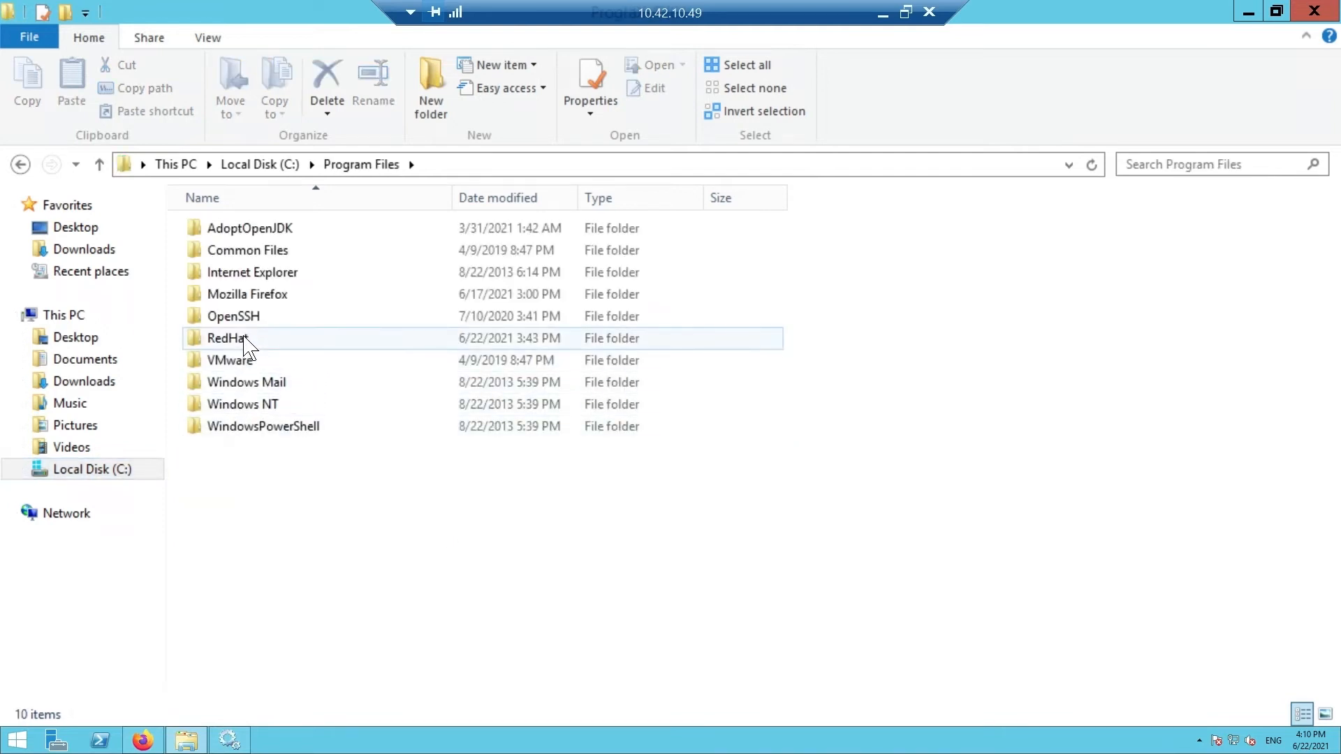
double_click(246, 341)
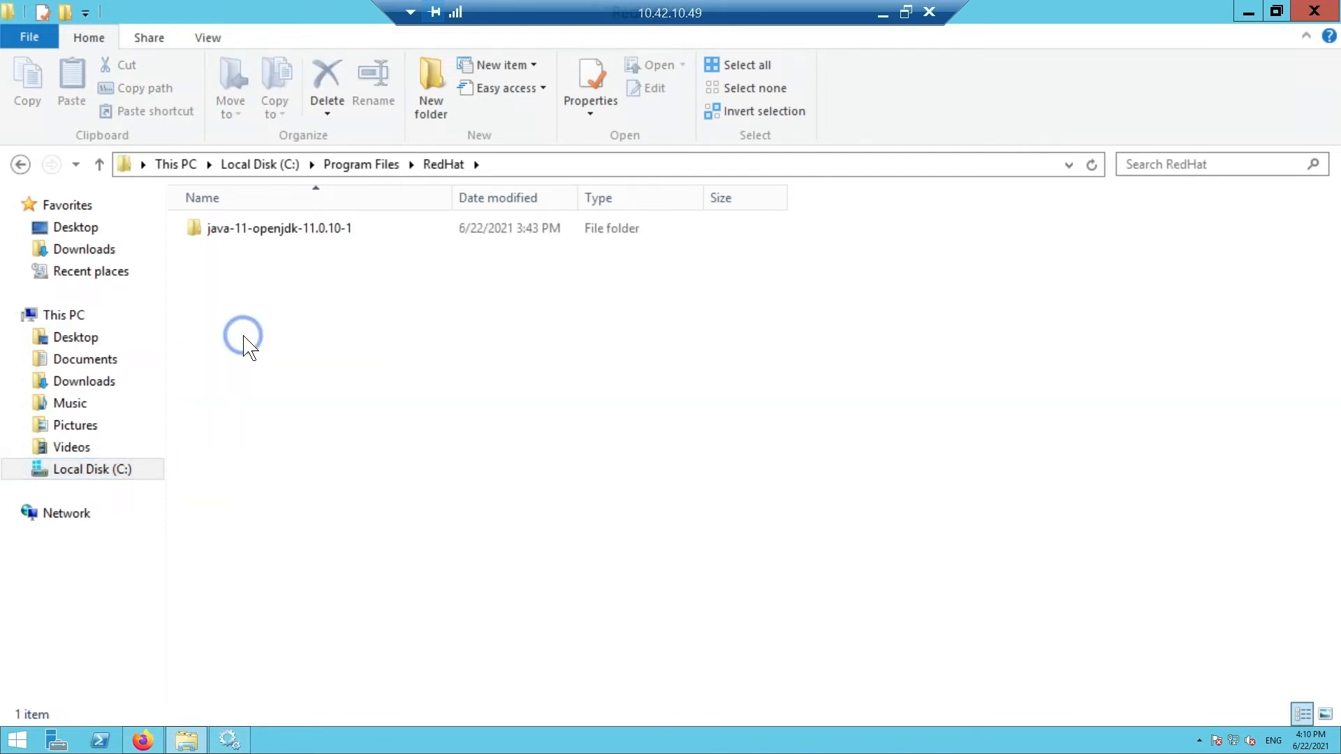
double_click(246, 229)
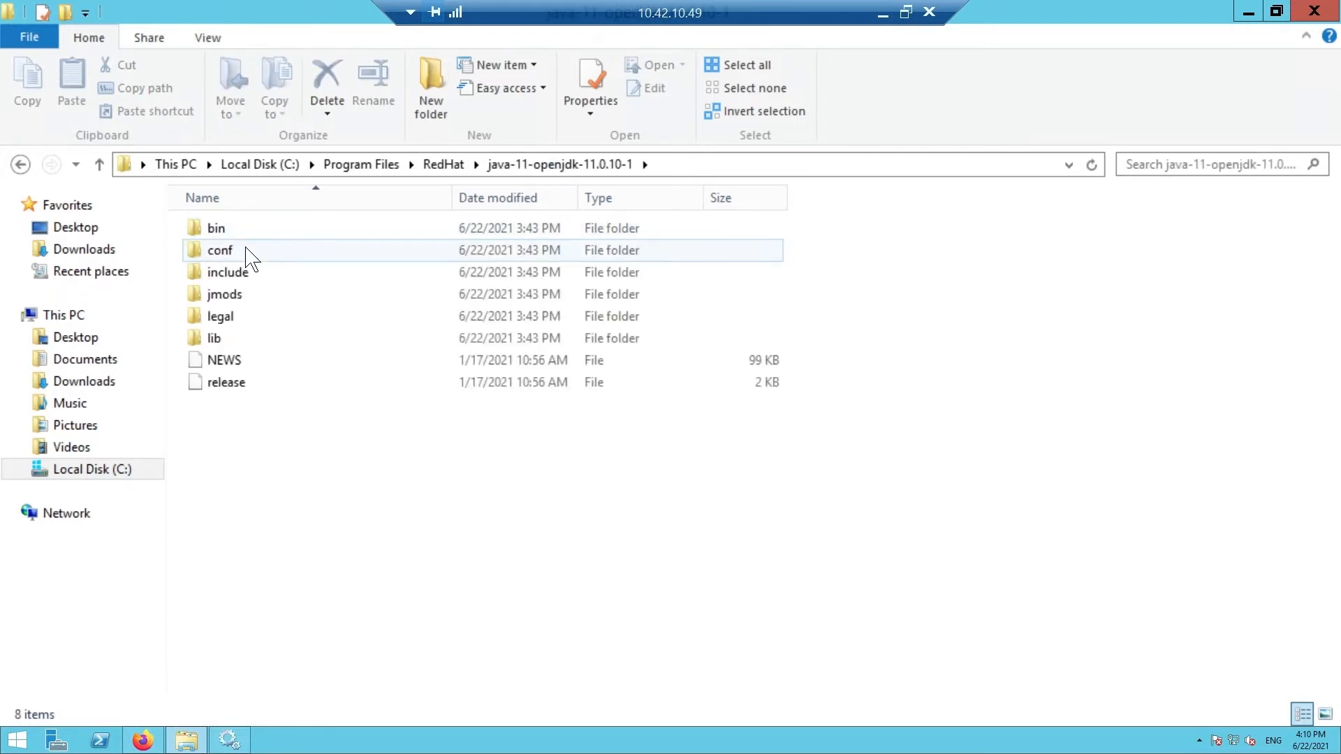
double_click(248, 252)
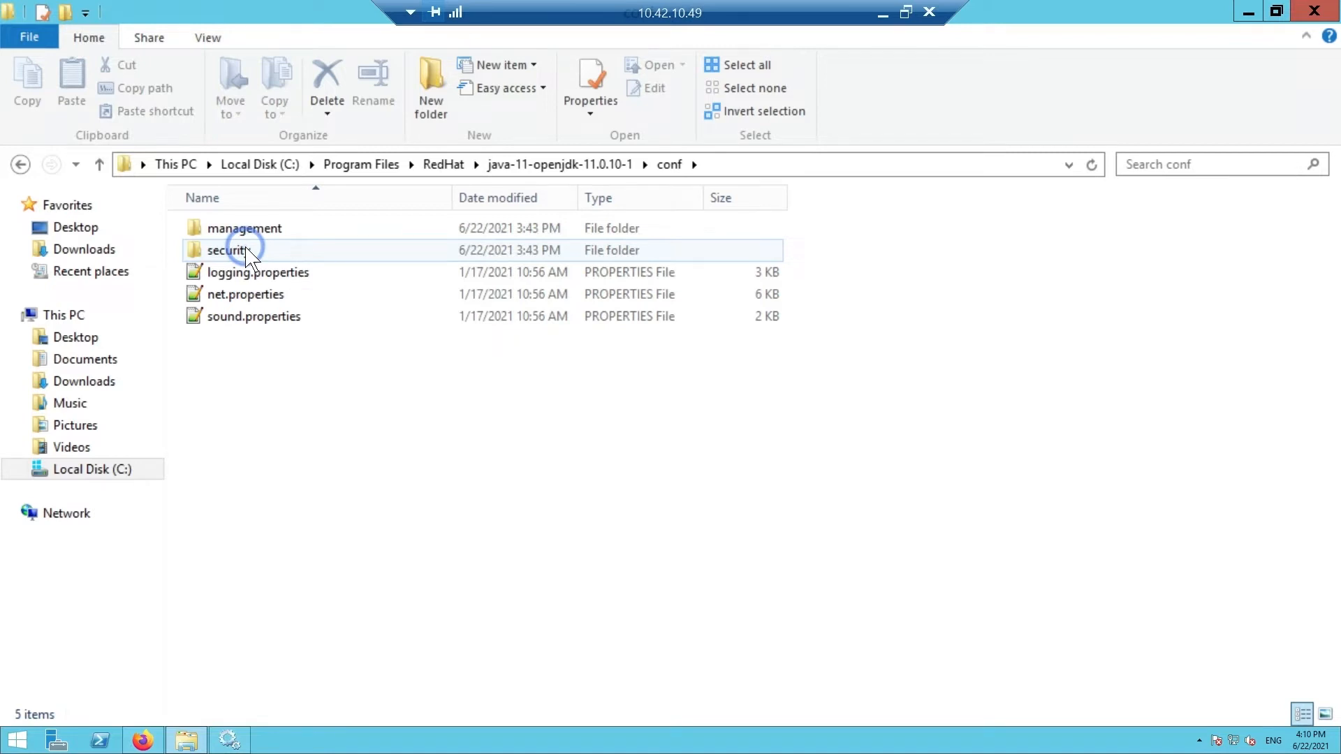
double_click(275, 252)
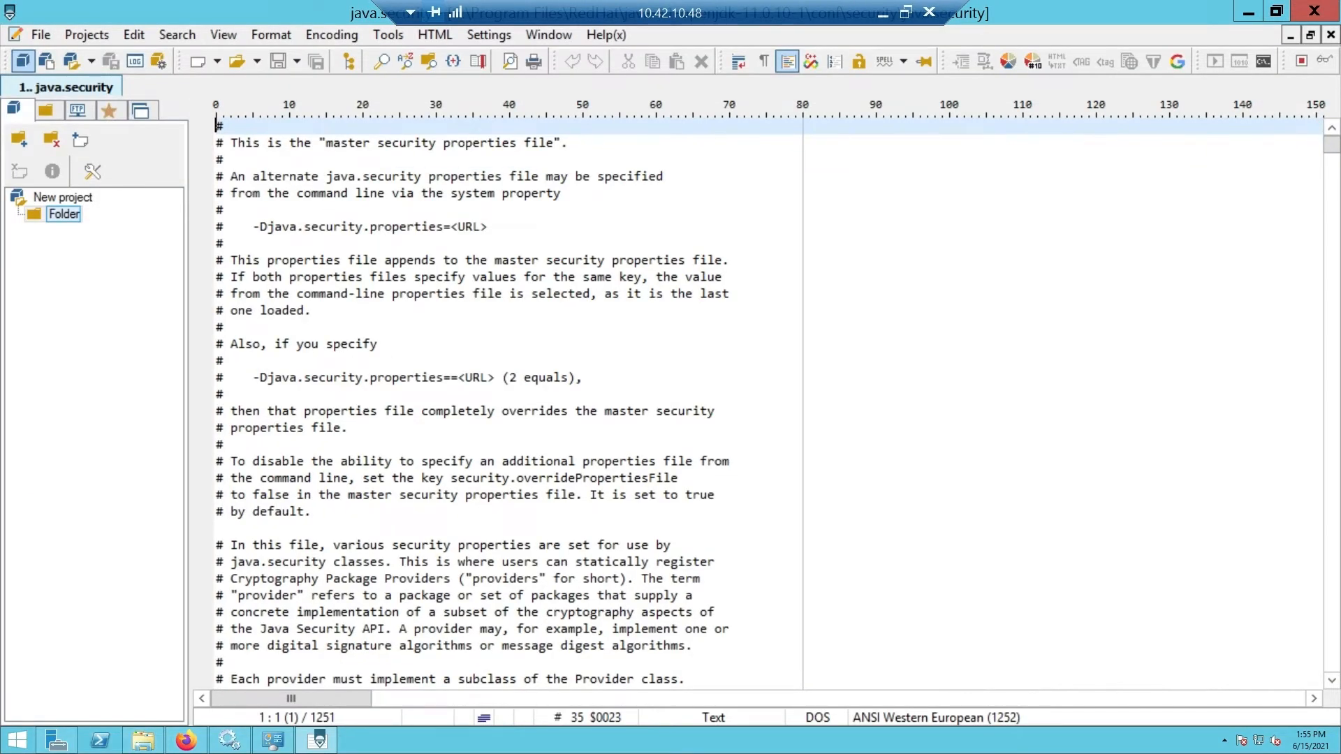
Step: Search java.security for crypto.policy and select the crypto.policy=unlimited line
key(ctrl+f)
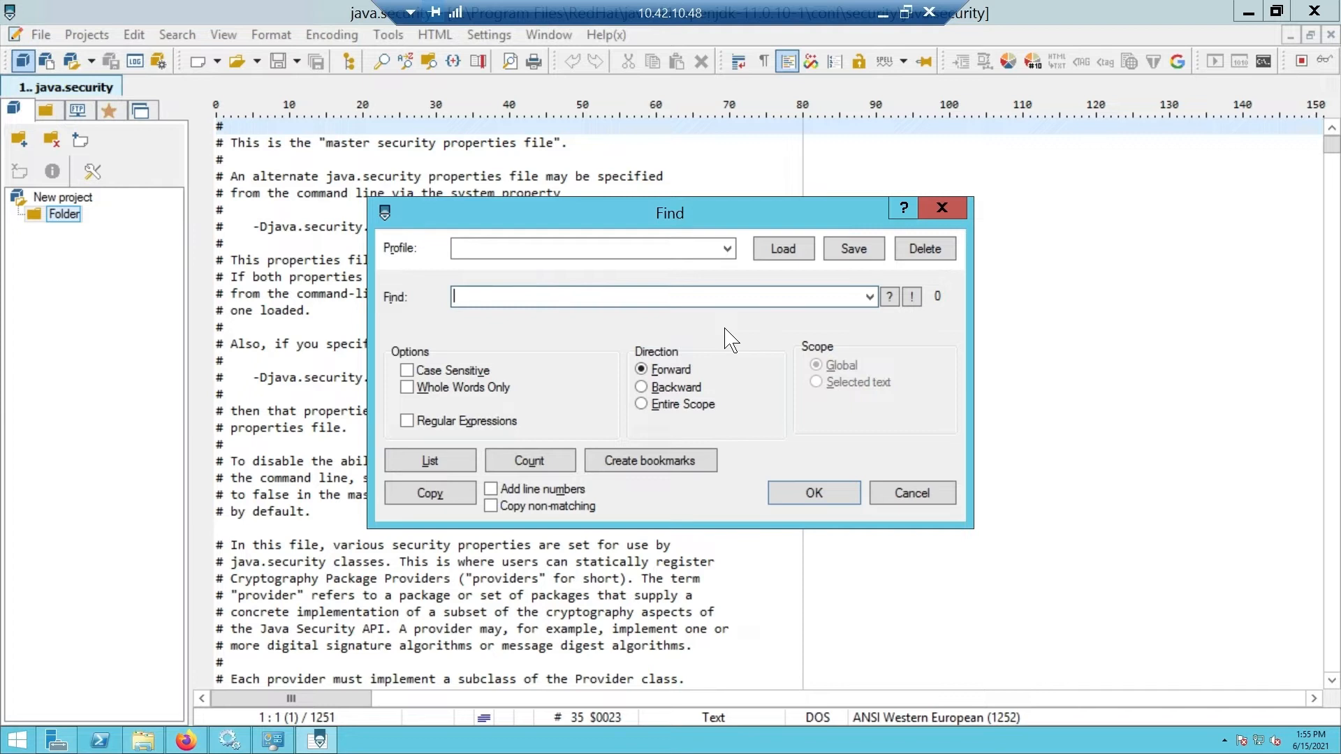
text(crypto.polic)
click(807, 489)
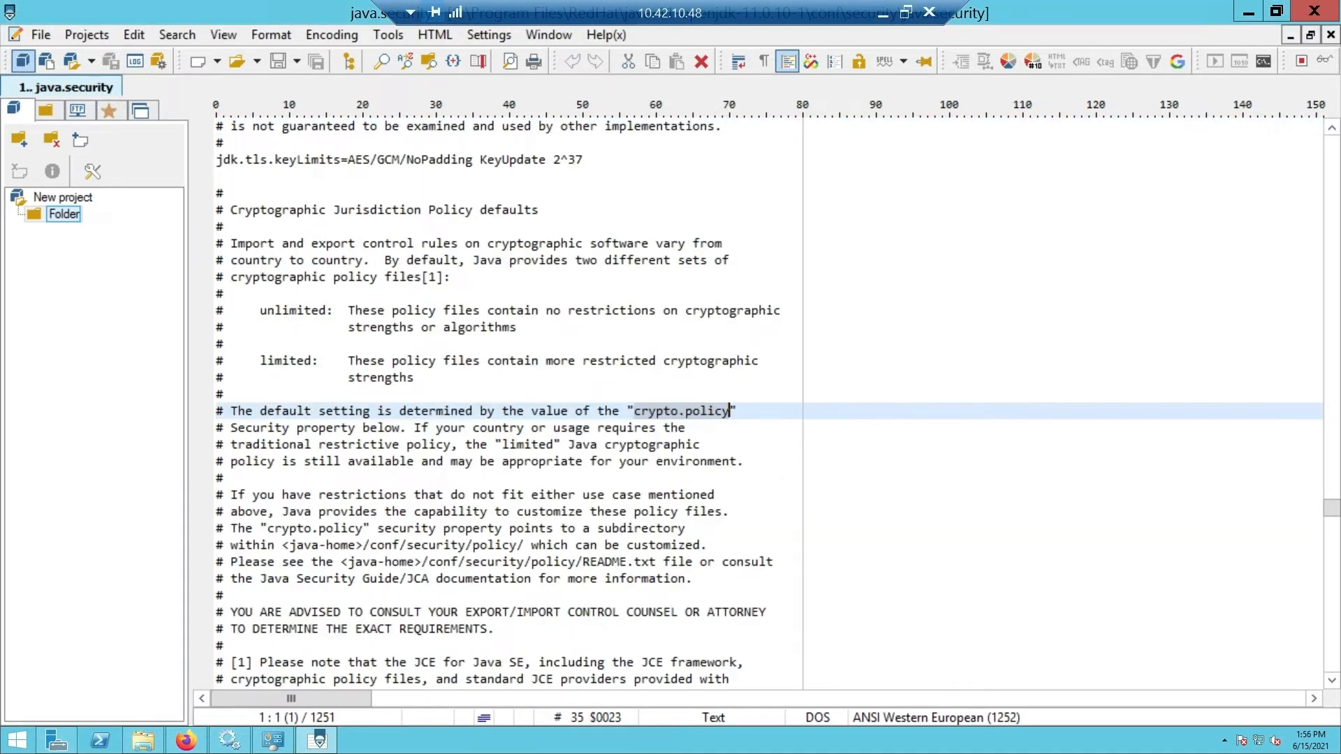
scroll(769, 403, down, 1)
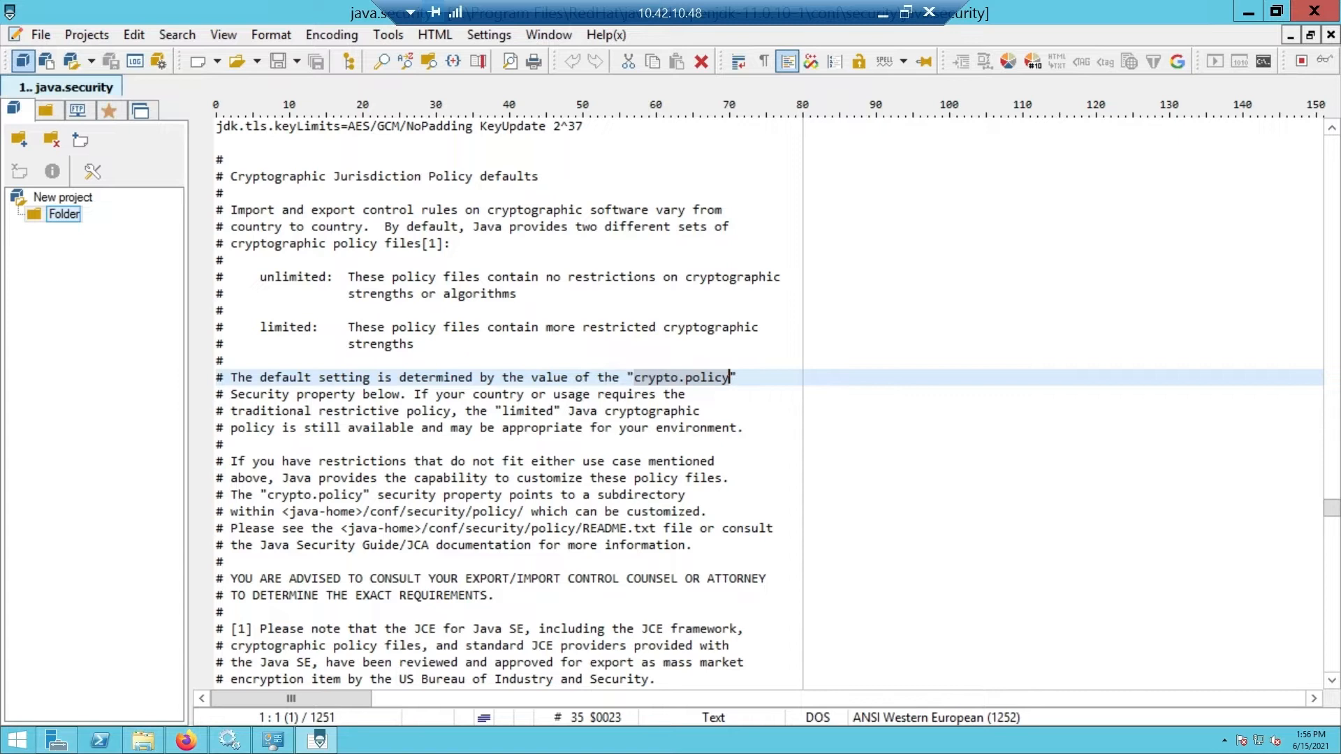
scroll(769, 404, down, 7)
drag(386, 528, 208, 541)
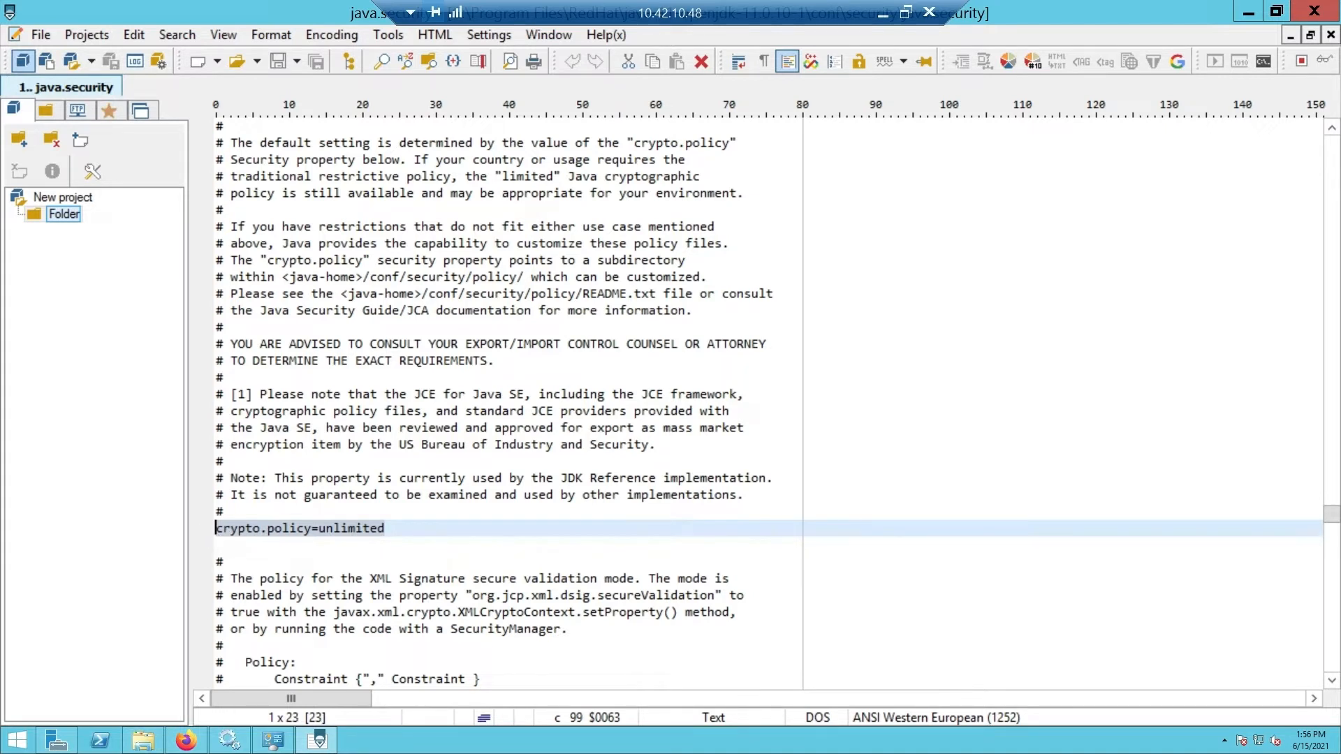
Step: Search for securerandom.source and place the cursor before 'random' in its file:/dev/random value
click(637, 495)
key(ctrl+f)
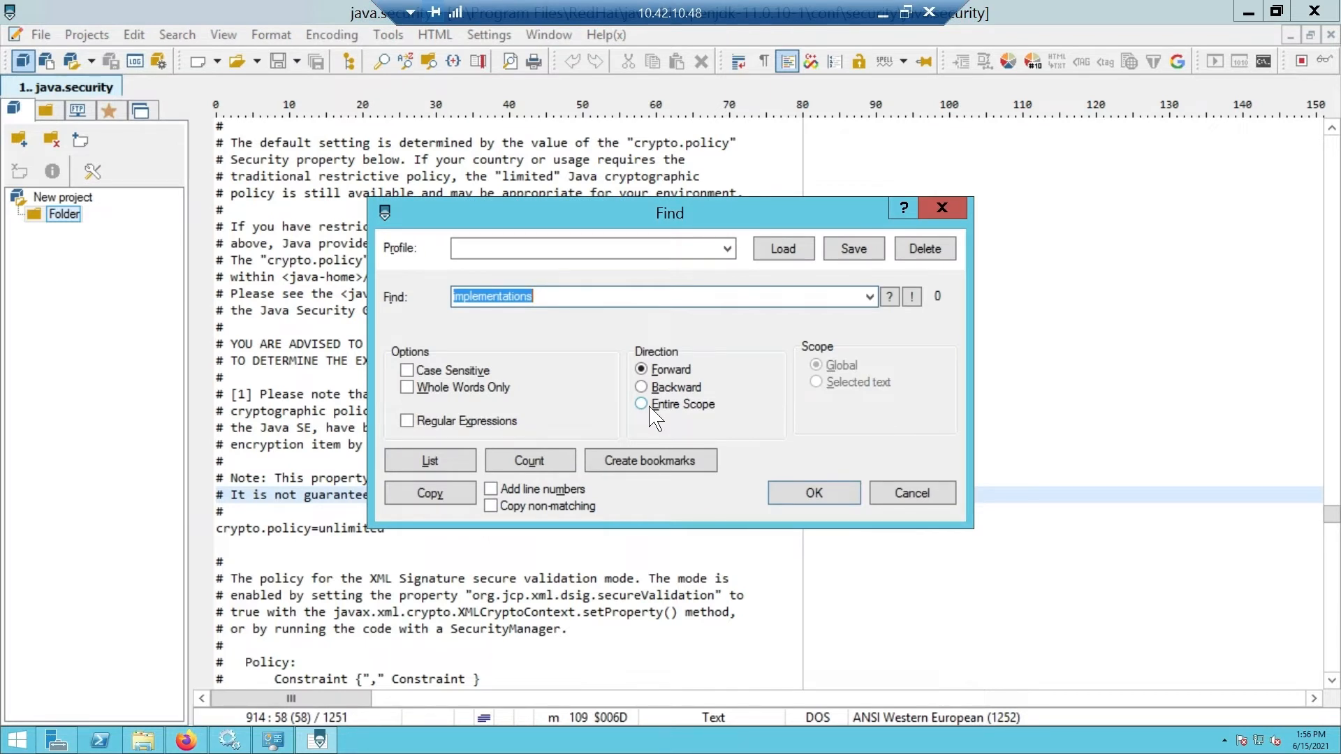
text(se)
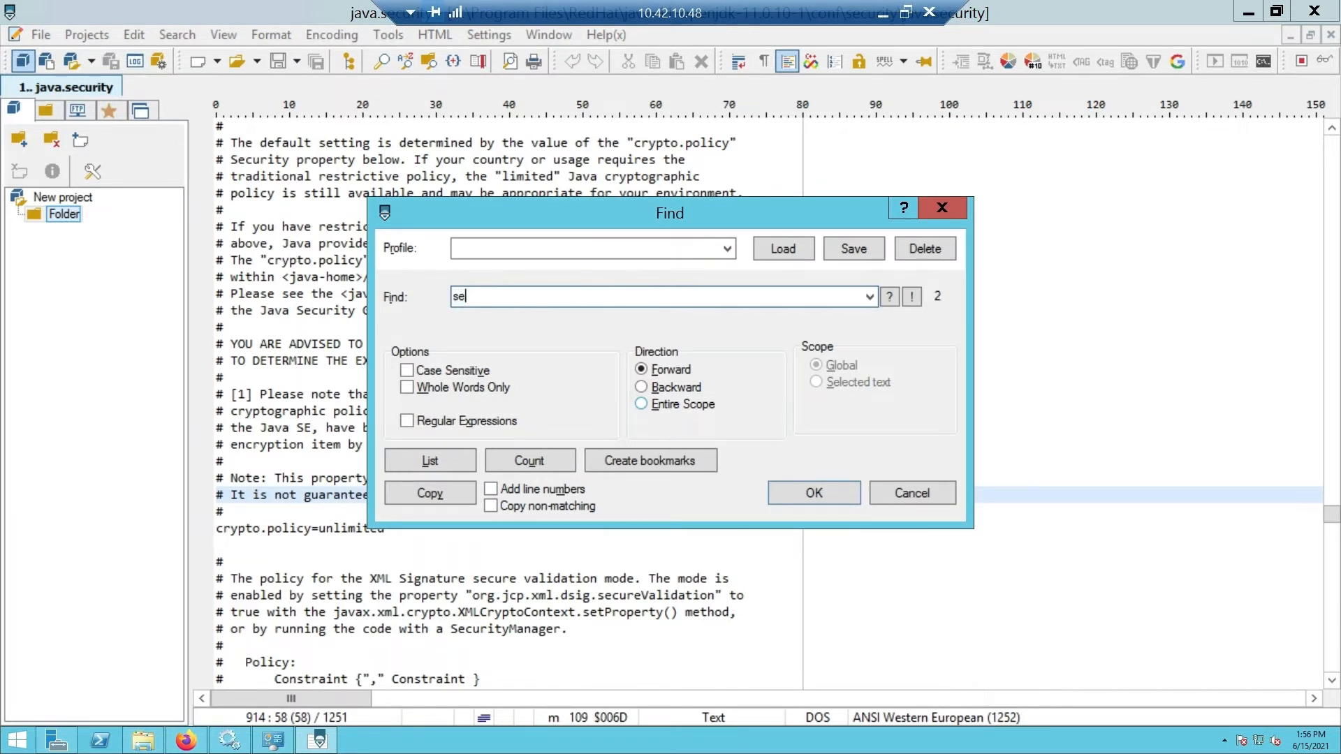
text(curerandom.source)
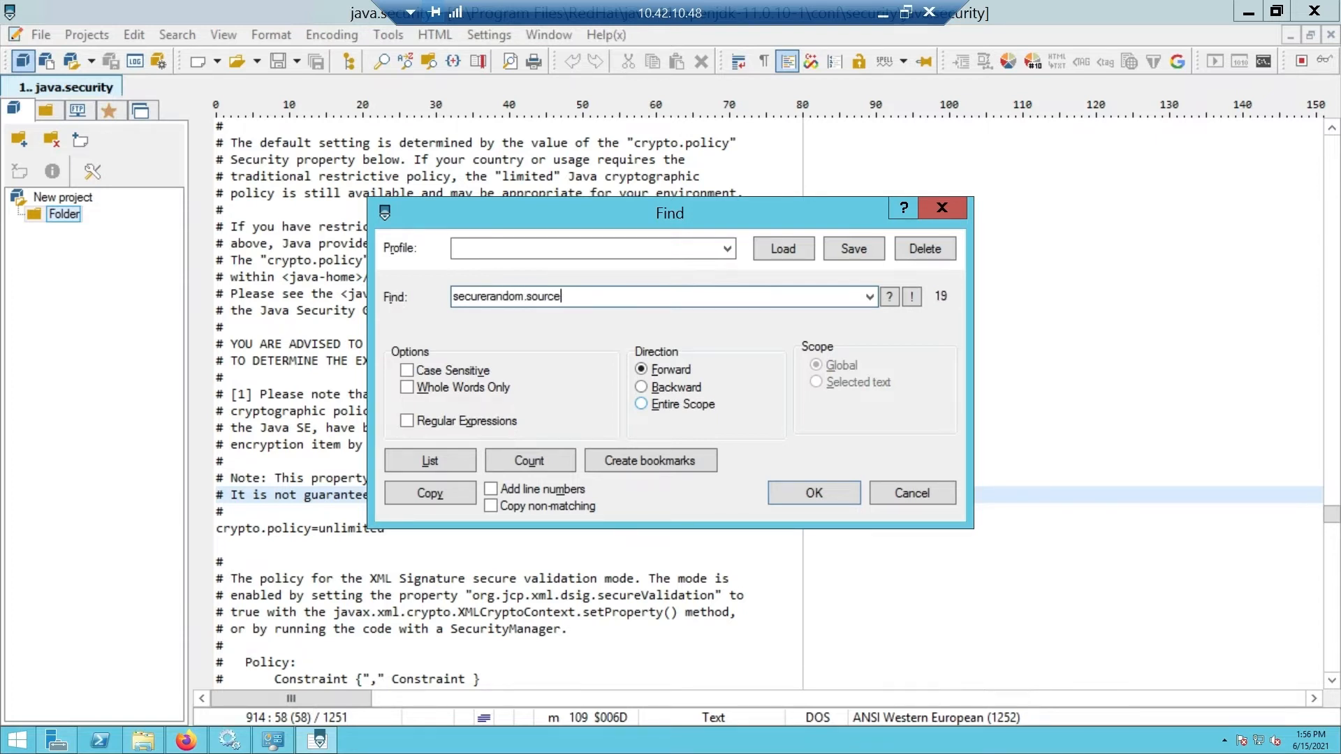
key(Return)
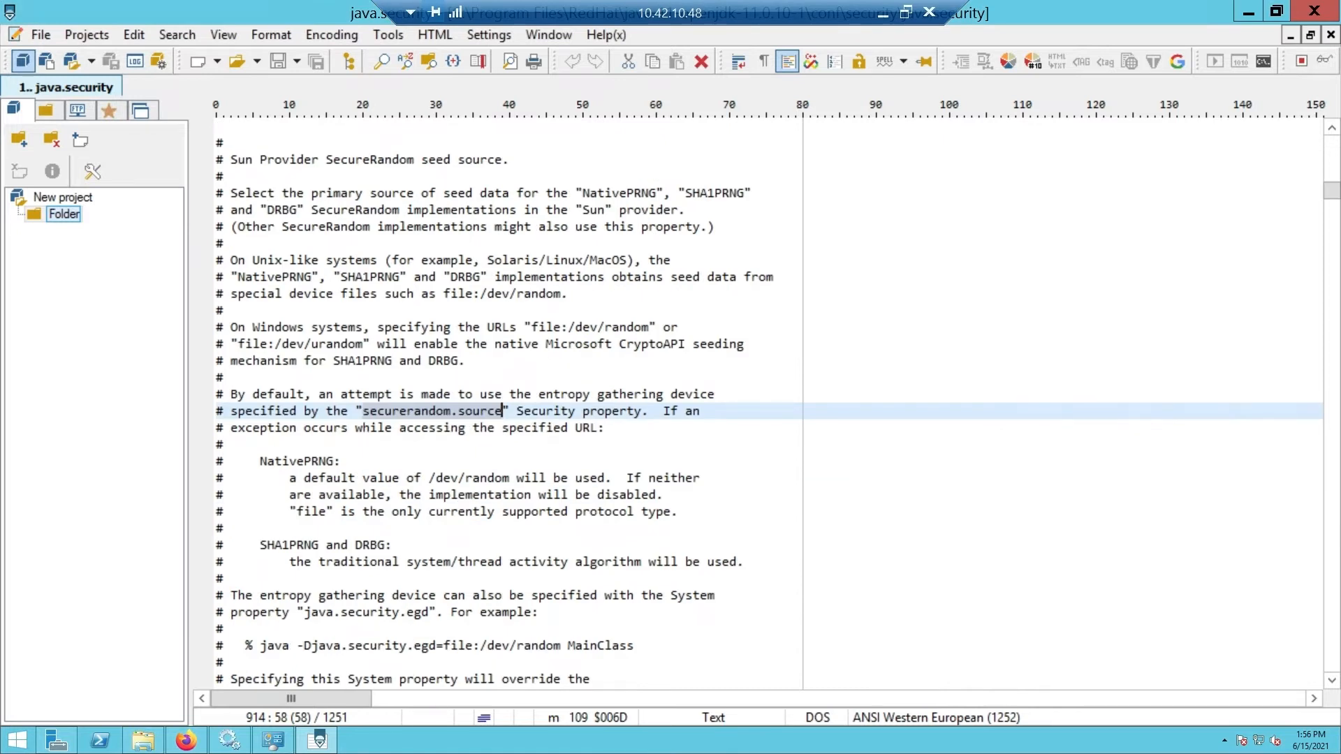
scroll(768, 403, down, 4)
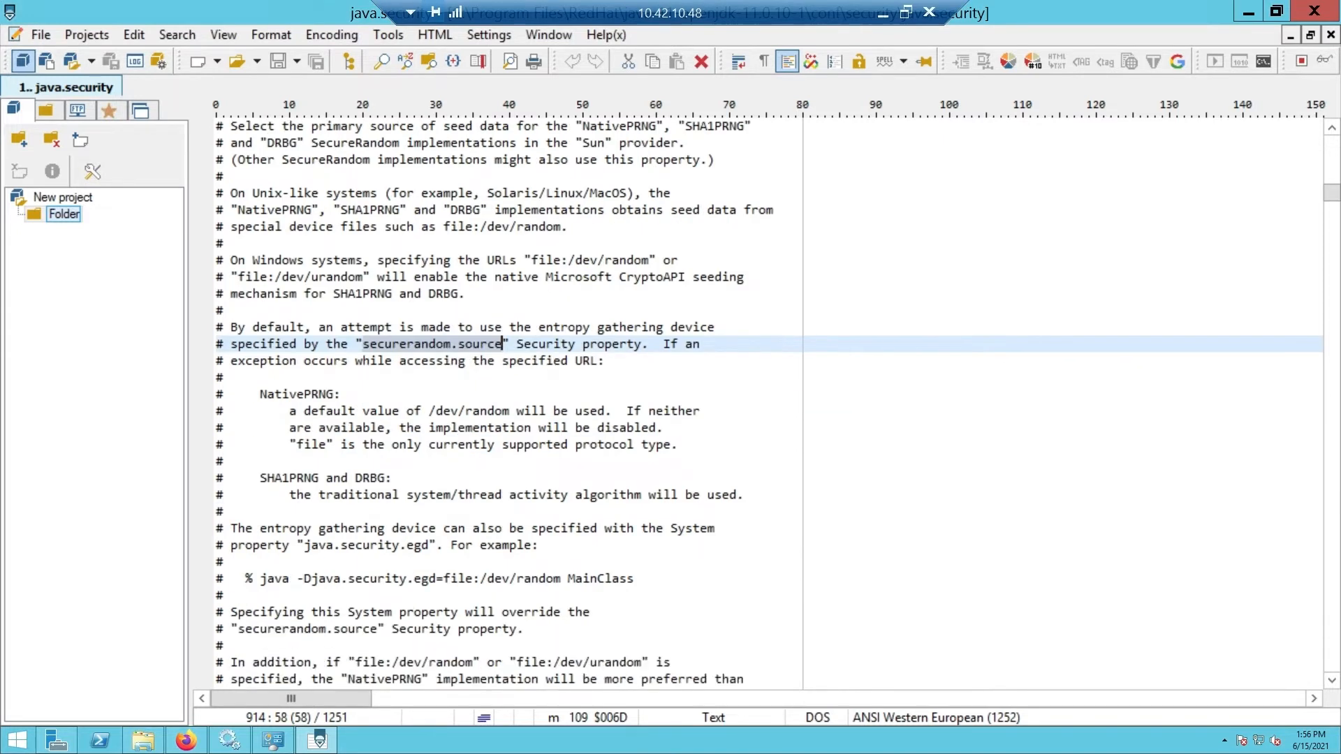
scroll(768, 403, down, 2)
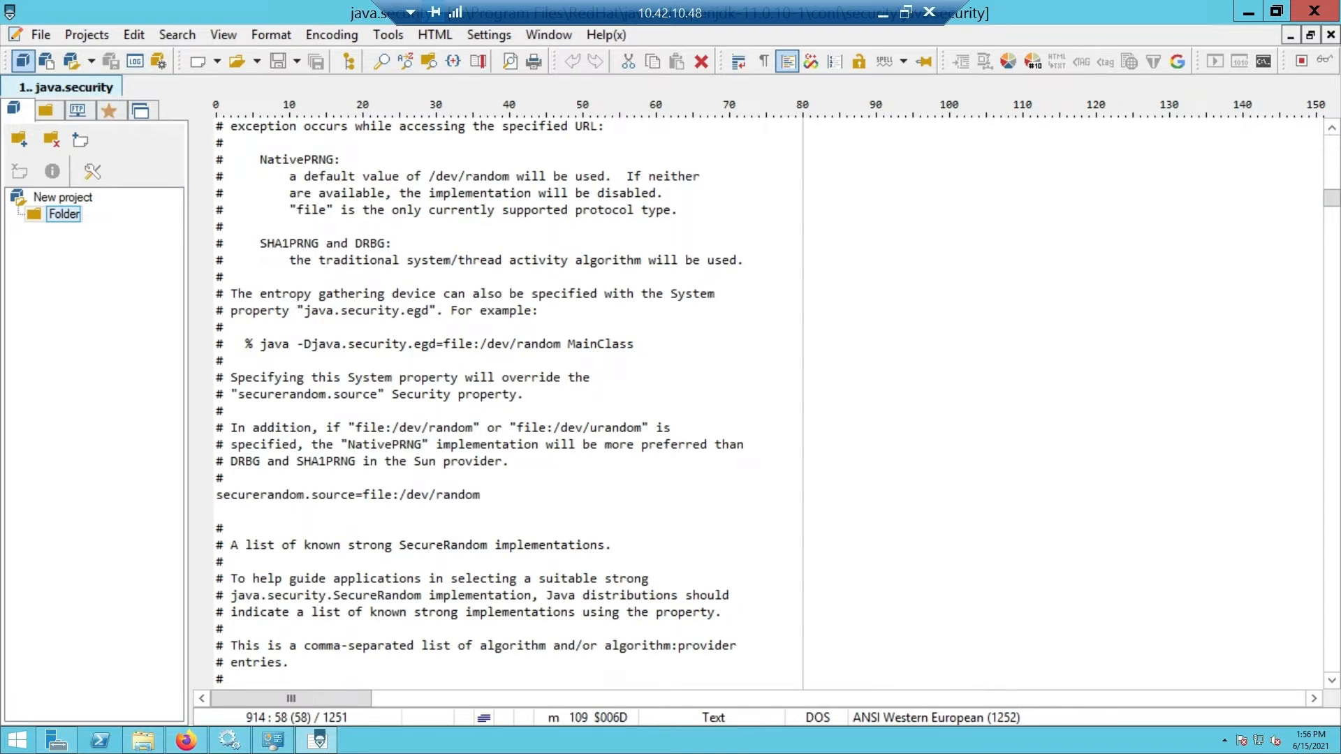
drag(481, 494, 215, 494)
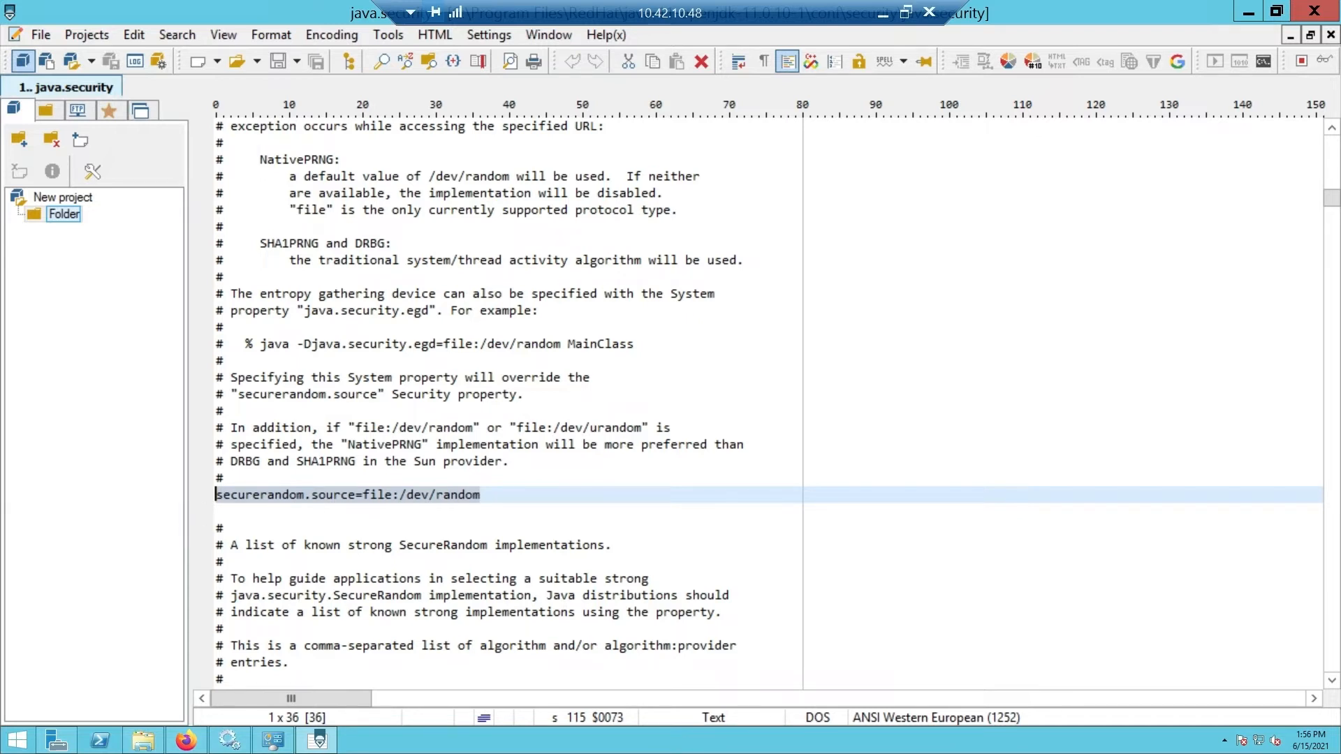
click(435, 496)
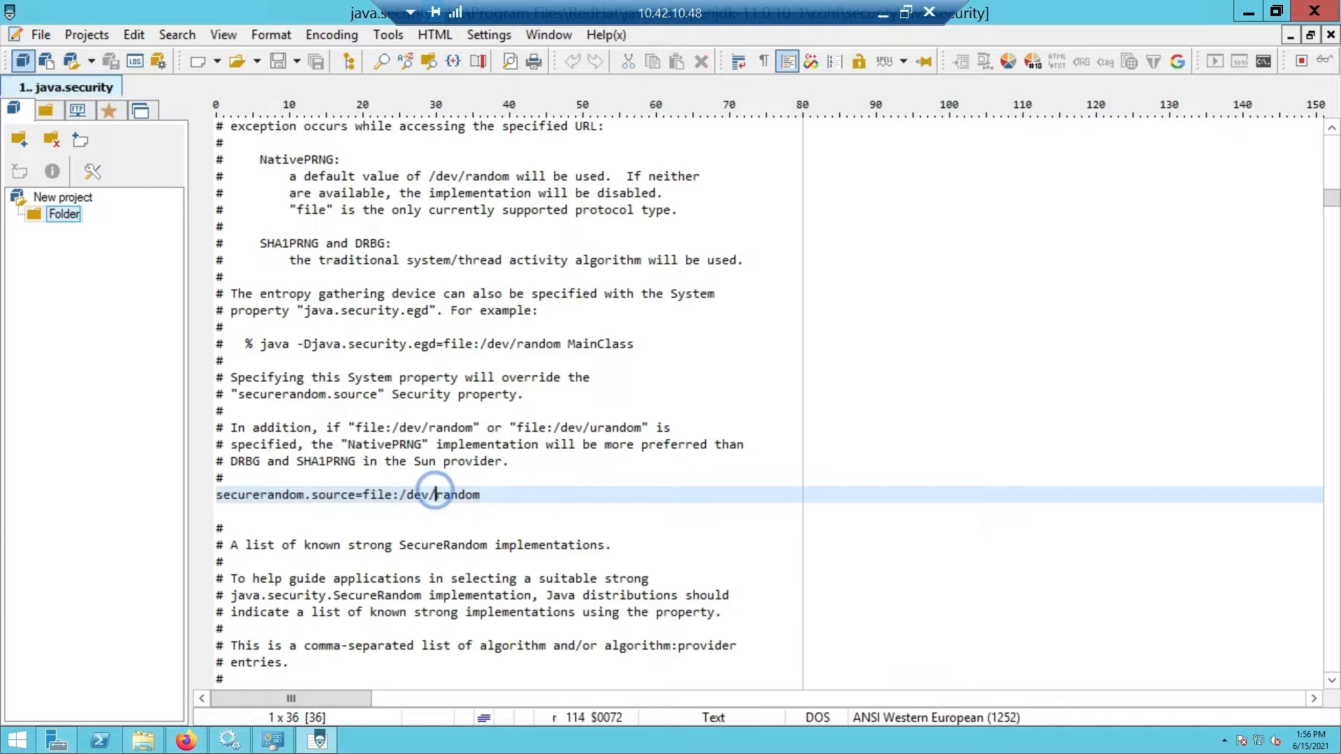
Step: Insert 'u' so the line reads securerandom.source=file:/dev/urandom
text(u)
click(582, 511)
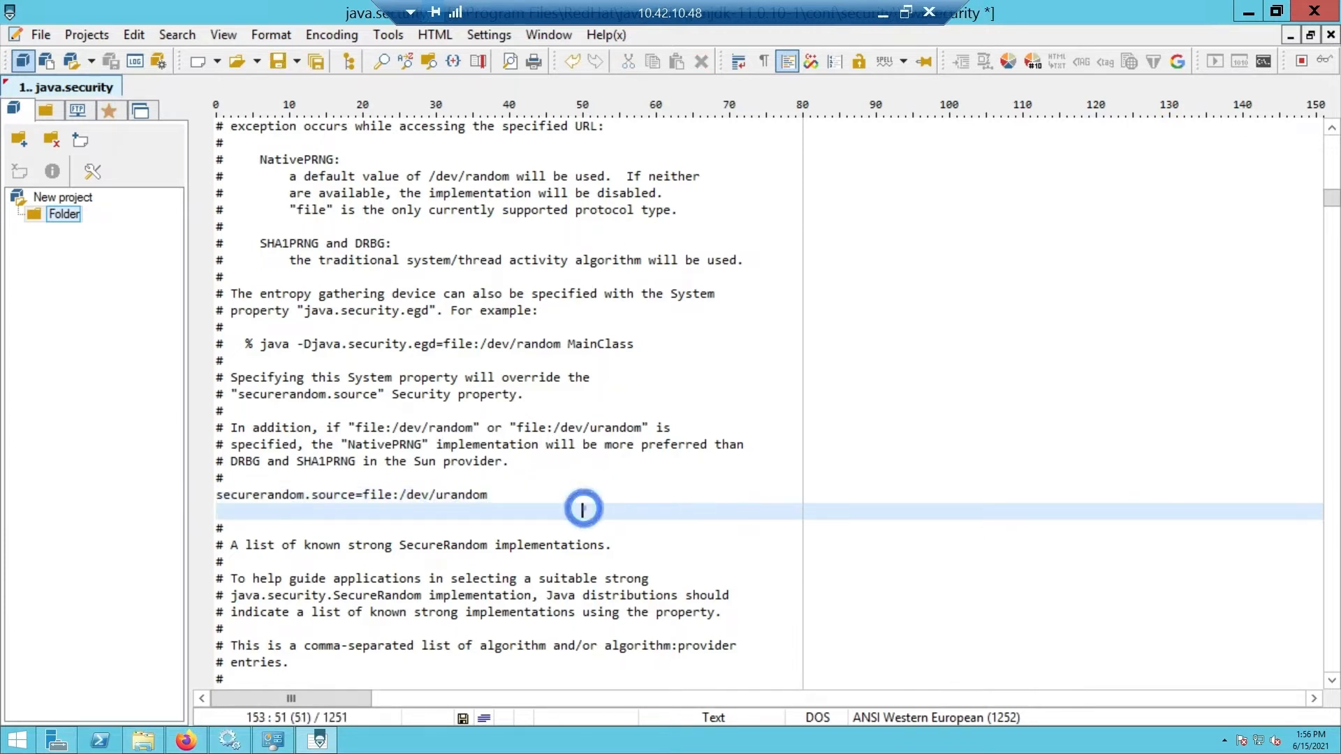
click(190, 489)
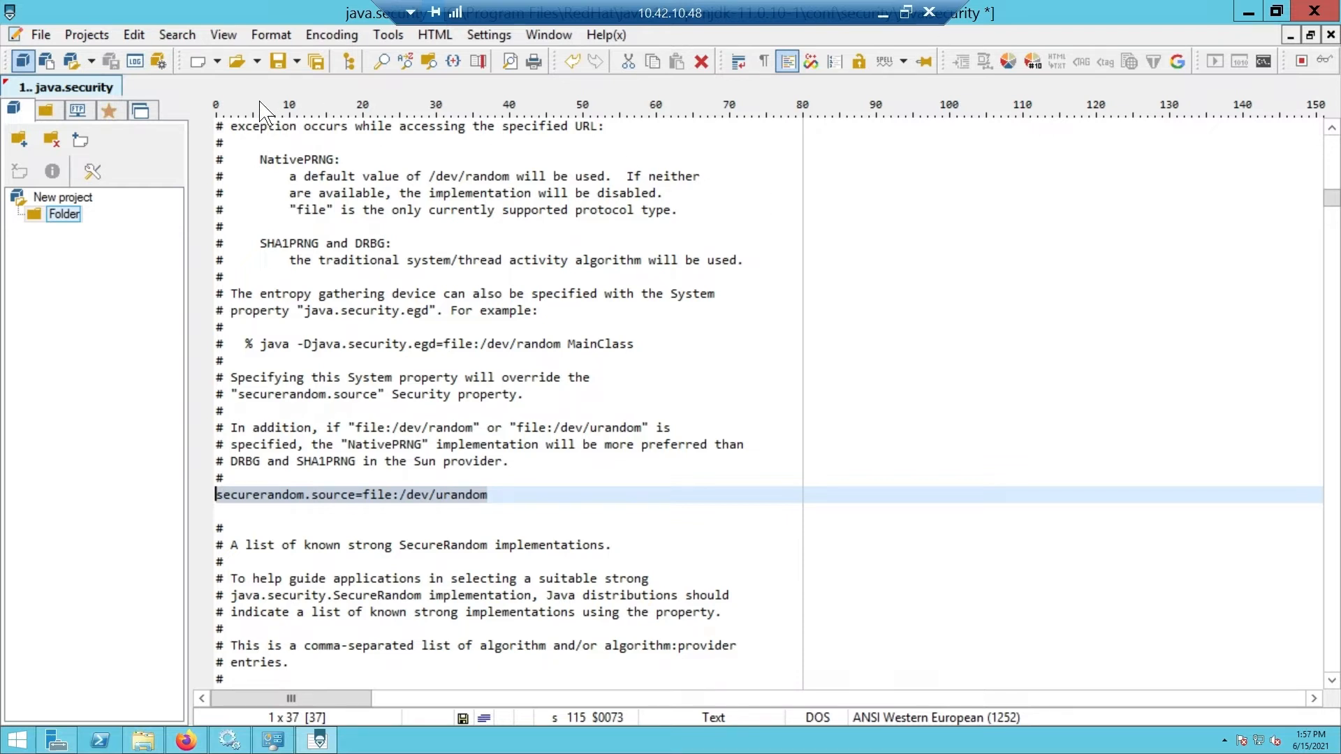
Step: Save java.security and go to the root of drive C in File Explorer
click(45, 33)
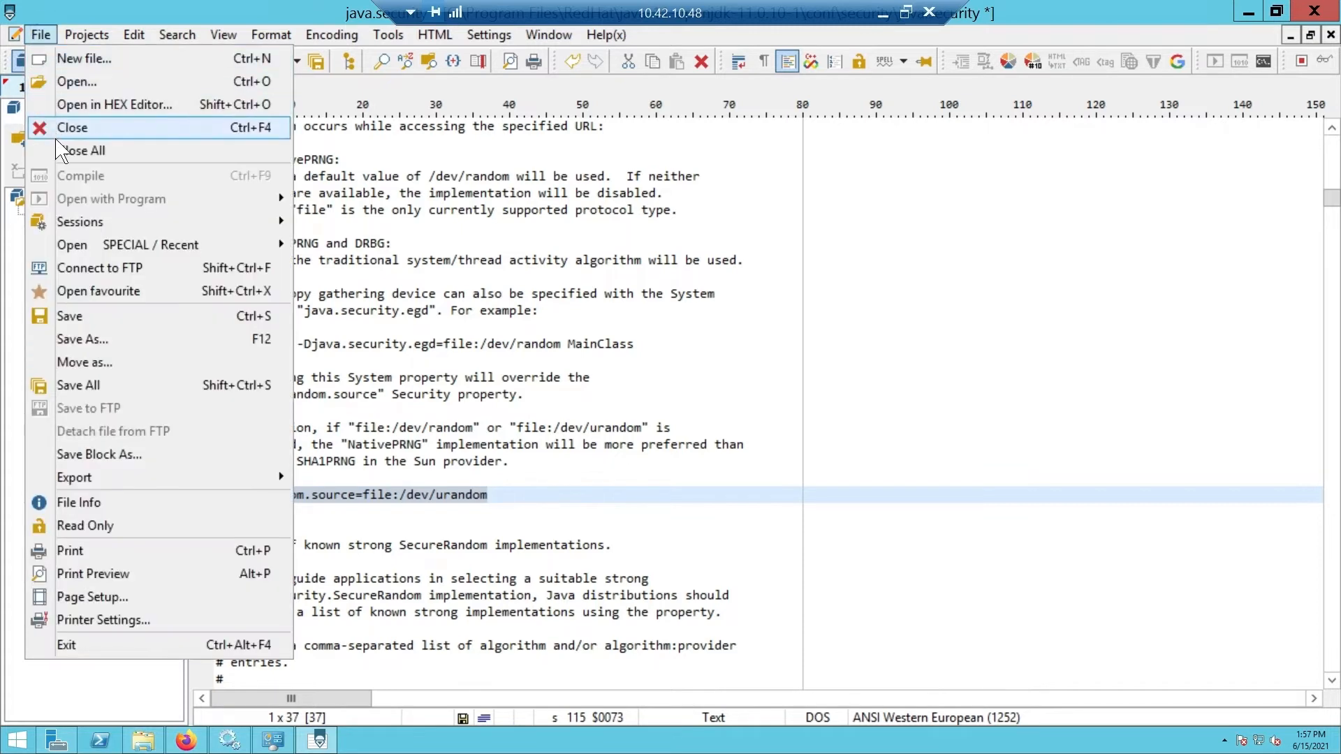
click(98, 320)
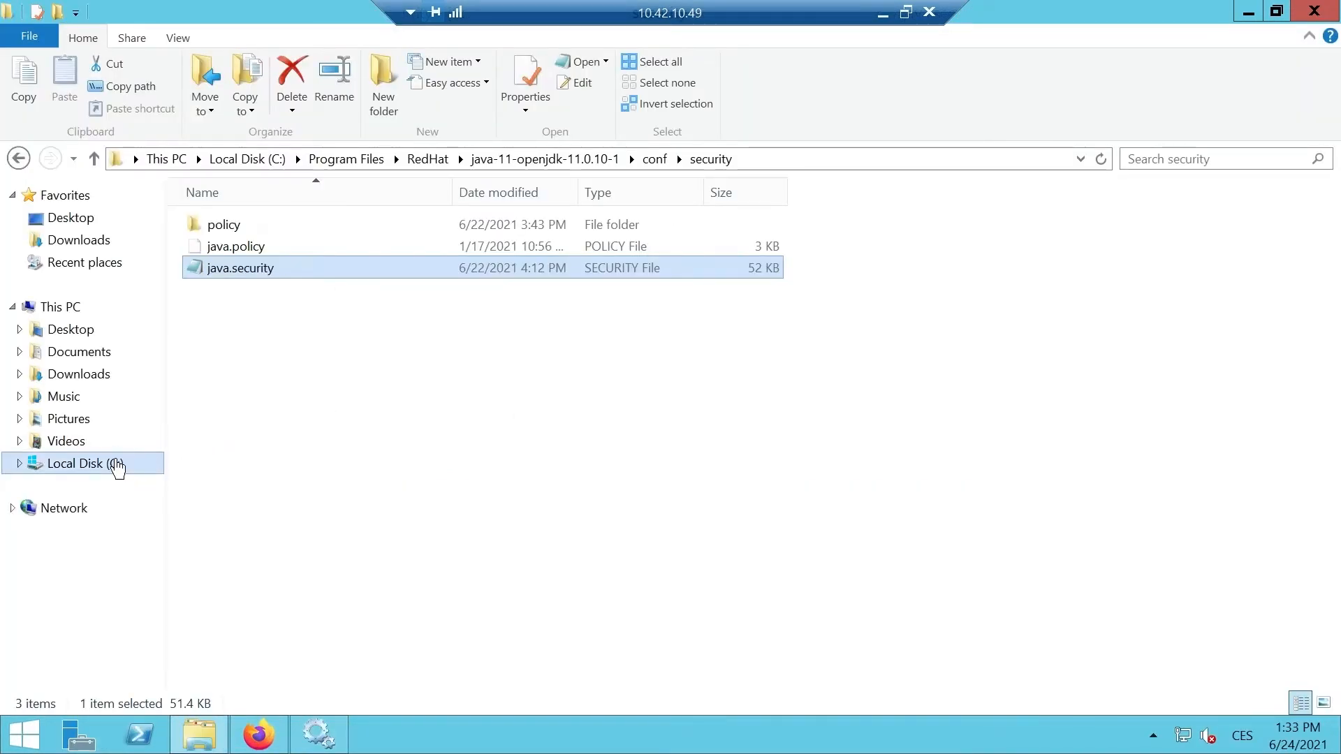
click(112, 464)
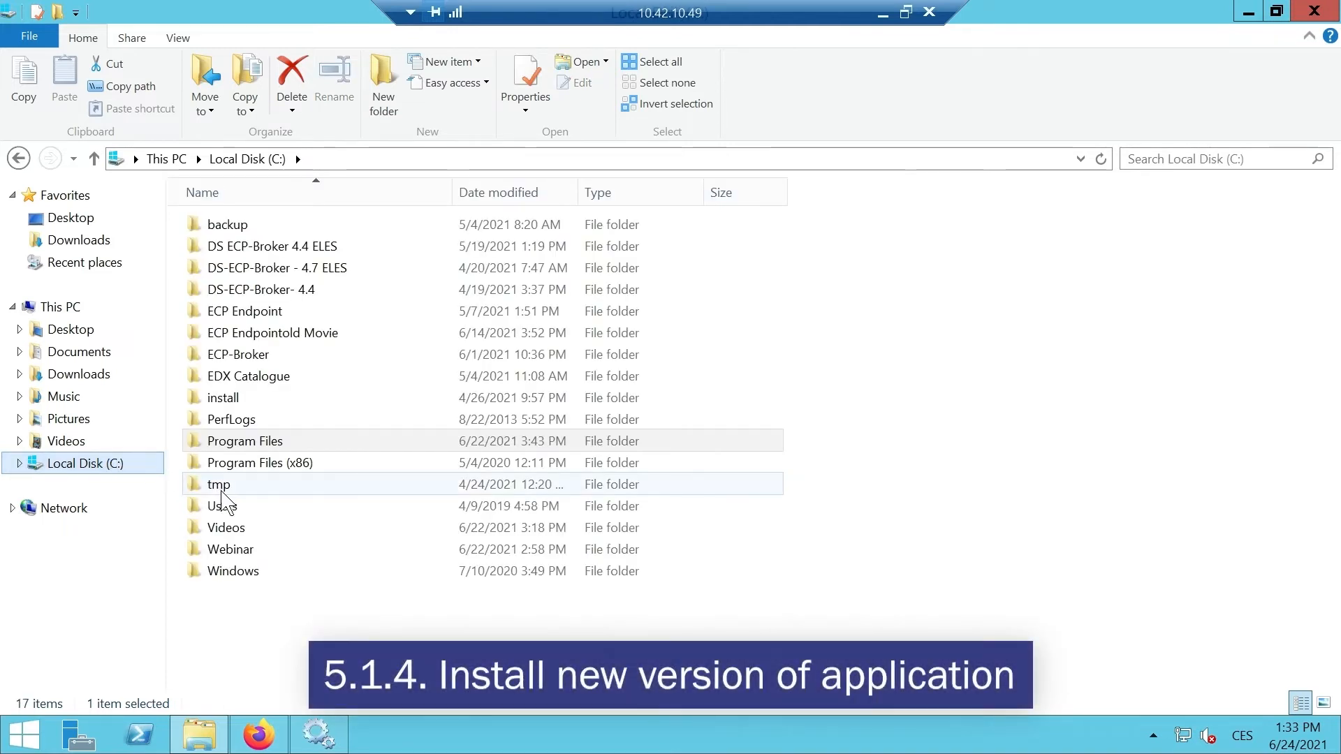
Step: Open the Videos folder and launch the ecp-endpoint-4.8.0.1310.jar installer
double_click(235, 525)
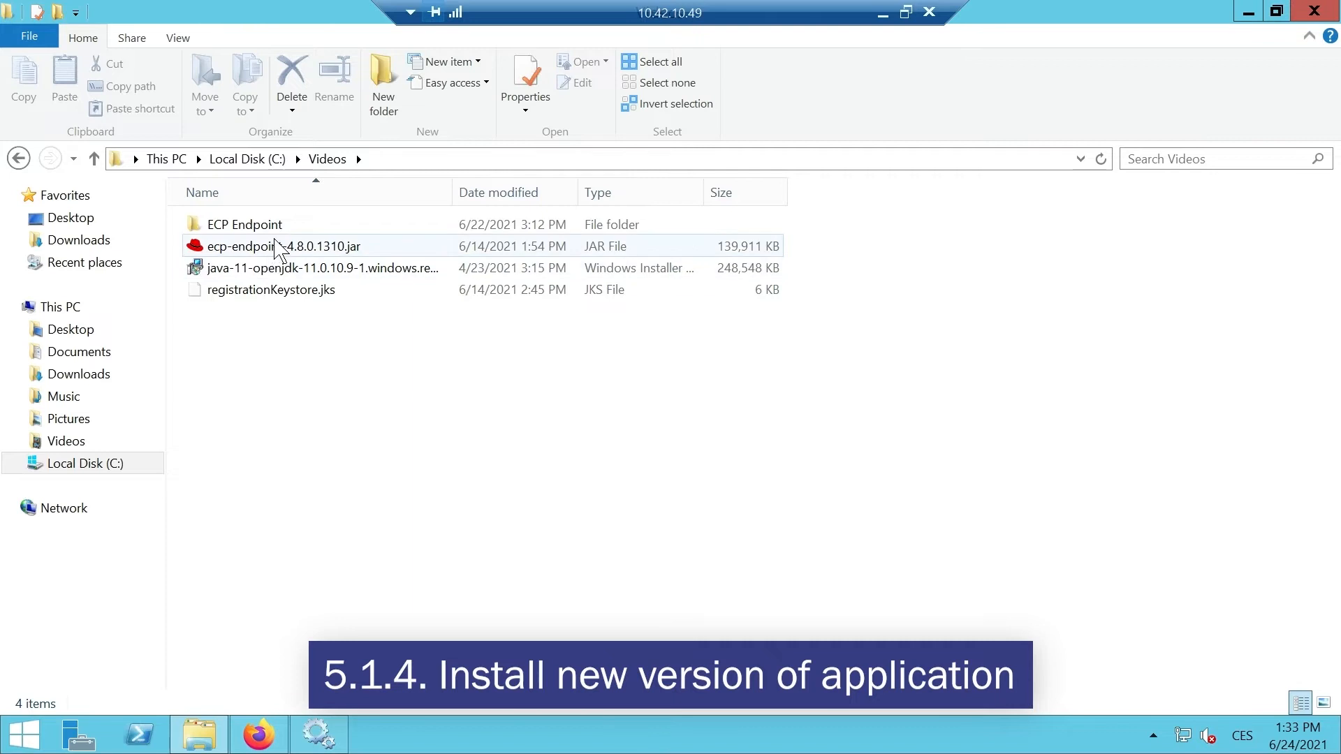
mouse_move(278, 248)
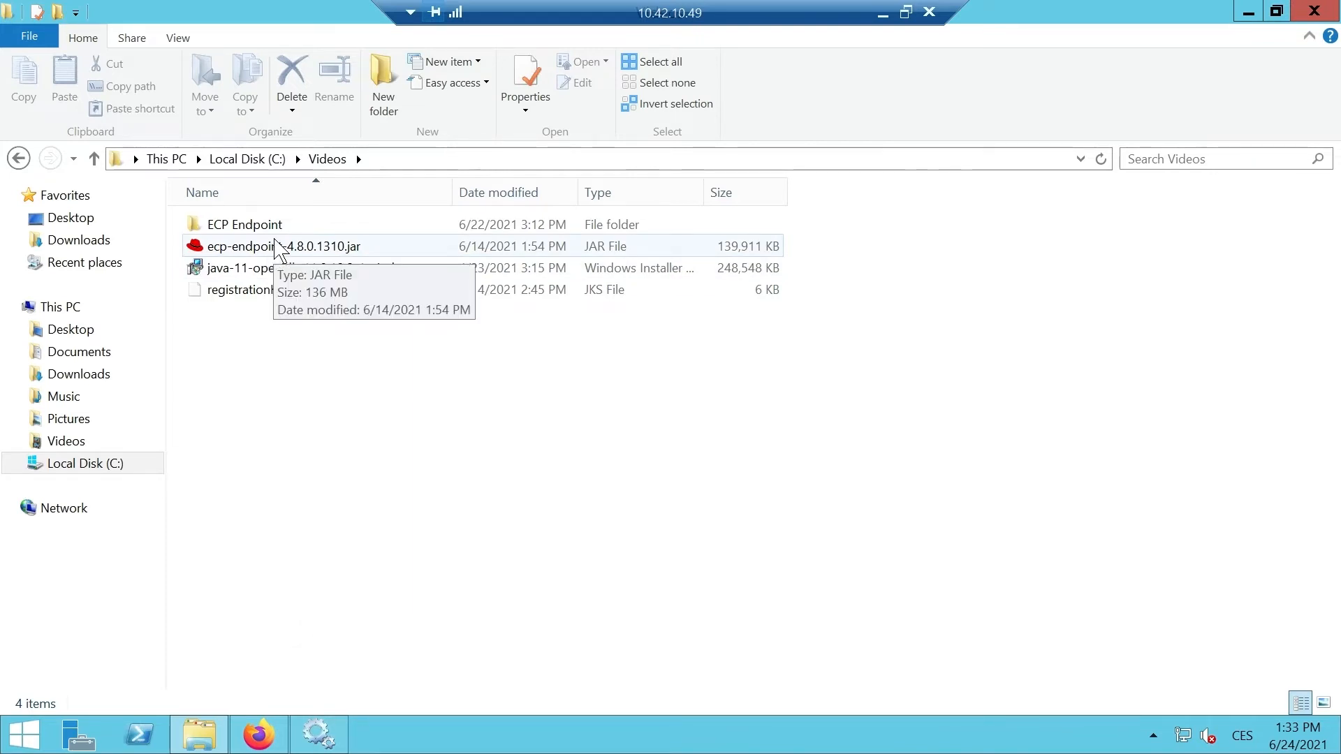
click(278, 247)
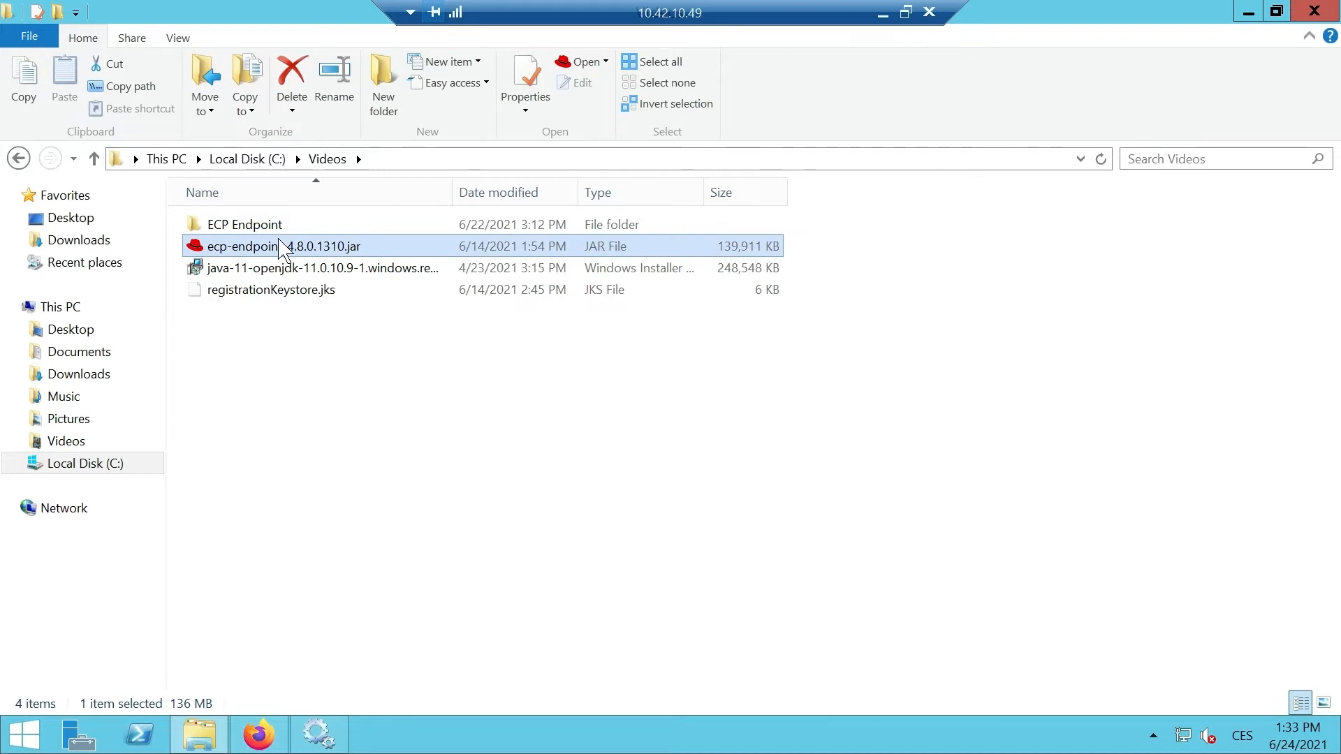
double_click(280, 246)
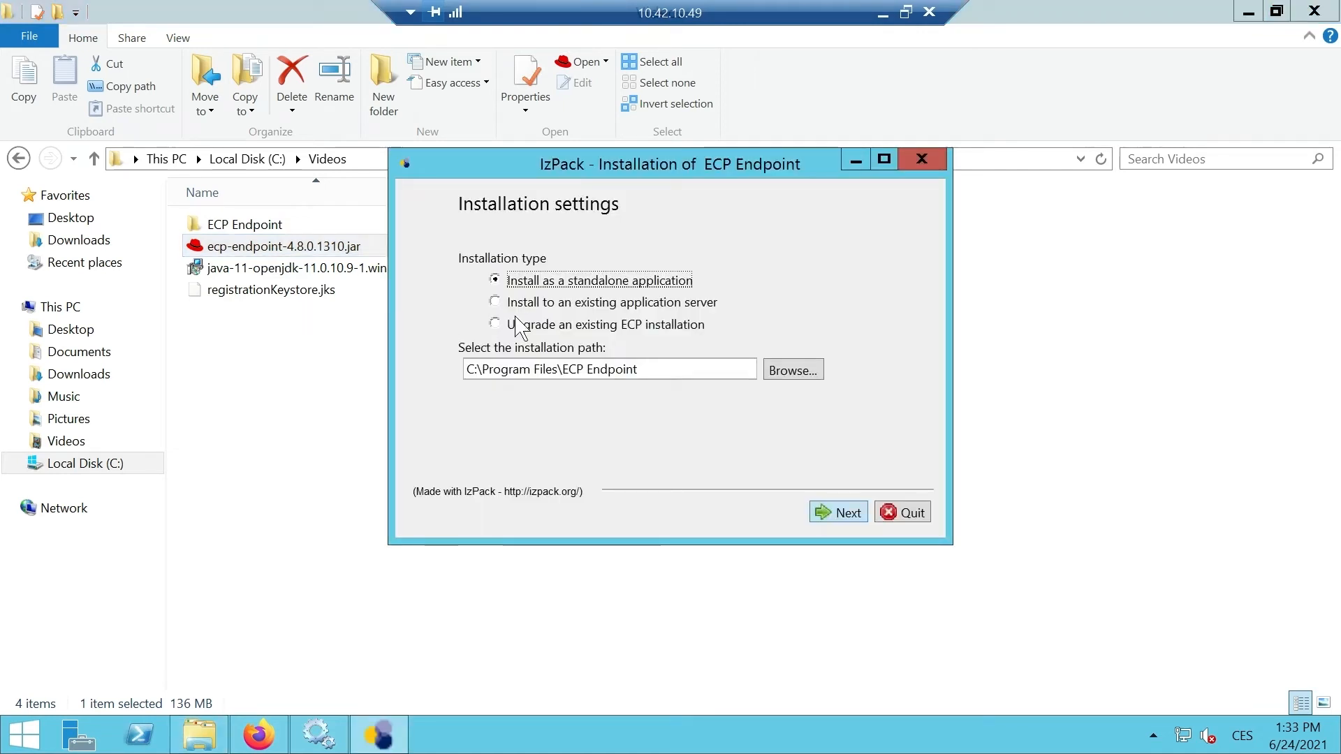
Step: Choose to upgrade the existing installation, set the path to C:\Videos\ECP Endpoint, and finish
click(884, 160)
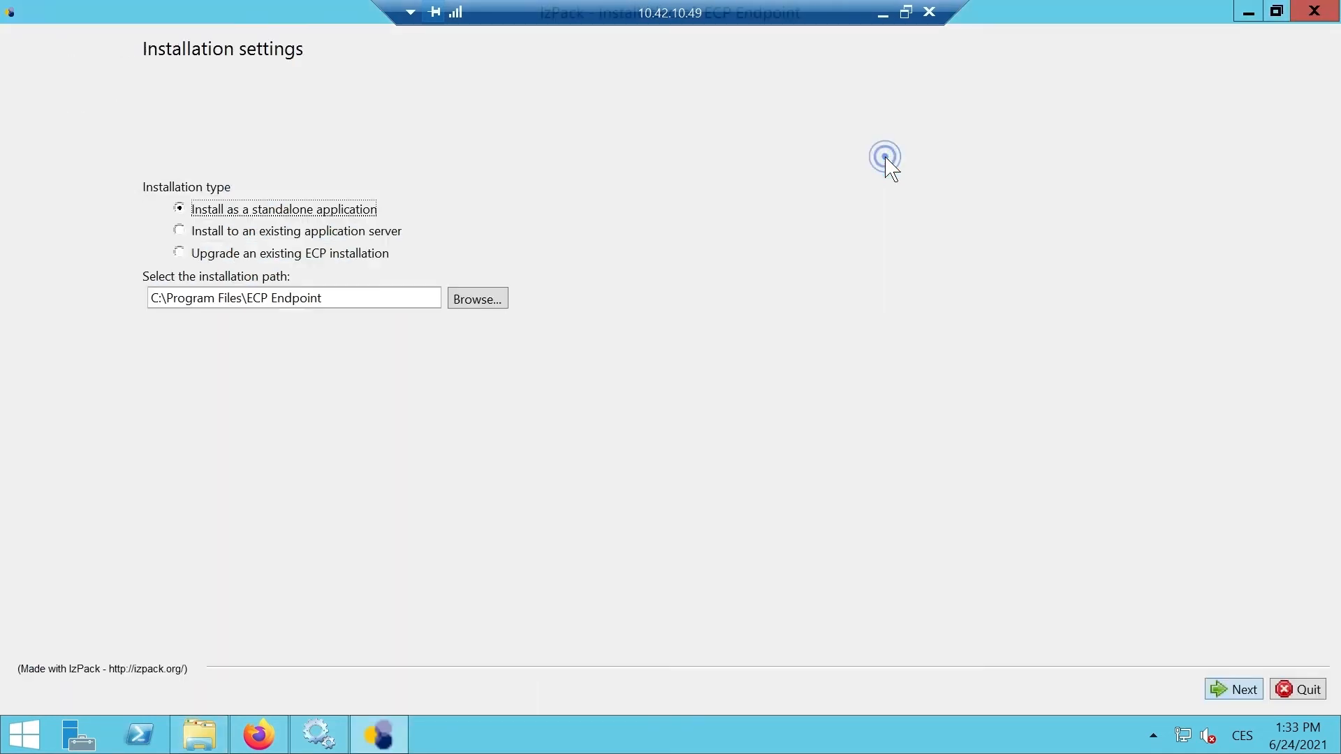
click(181, 254)
drag(243, 298, 164, 298)
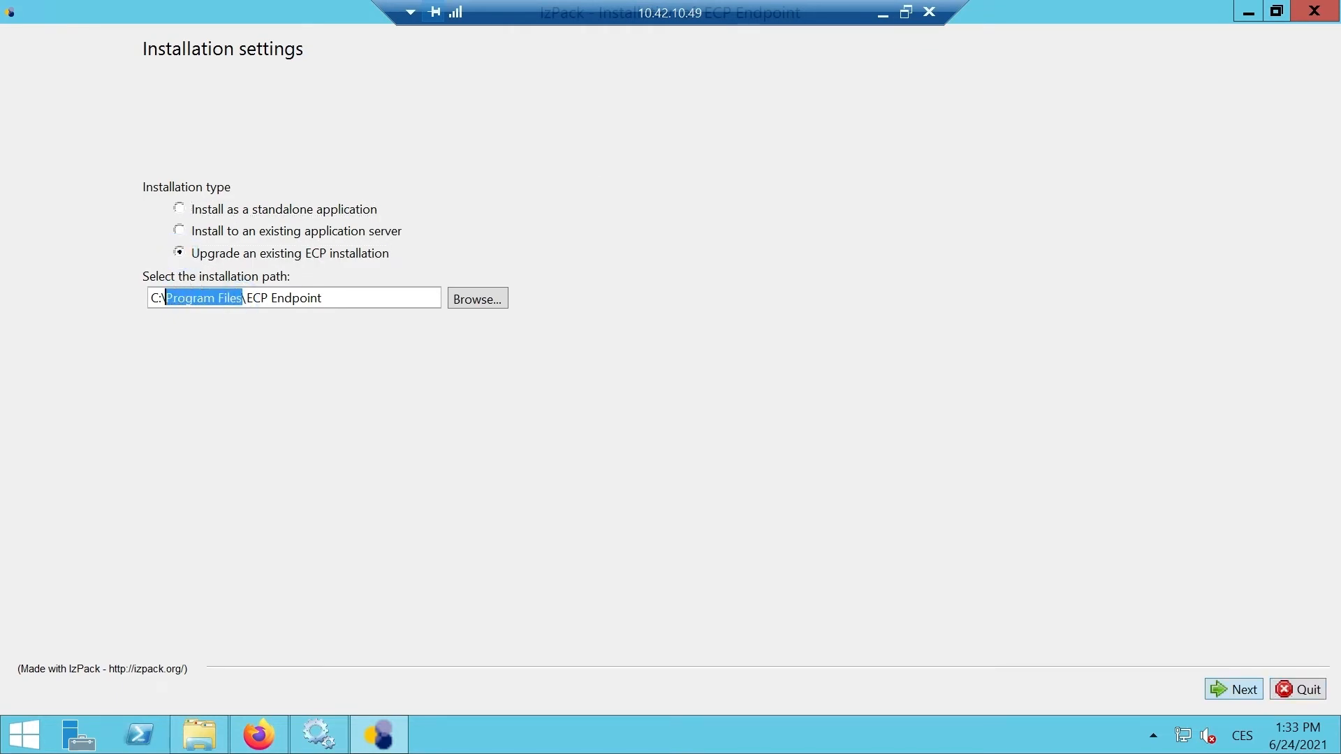
text(Videos)
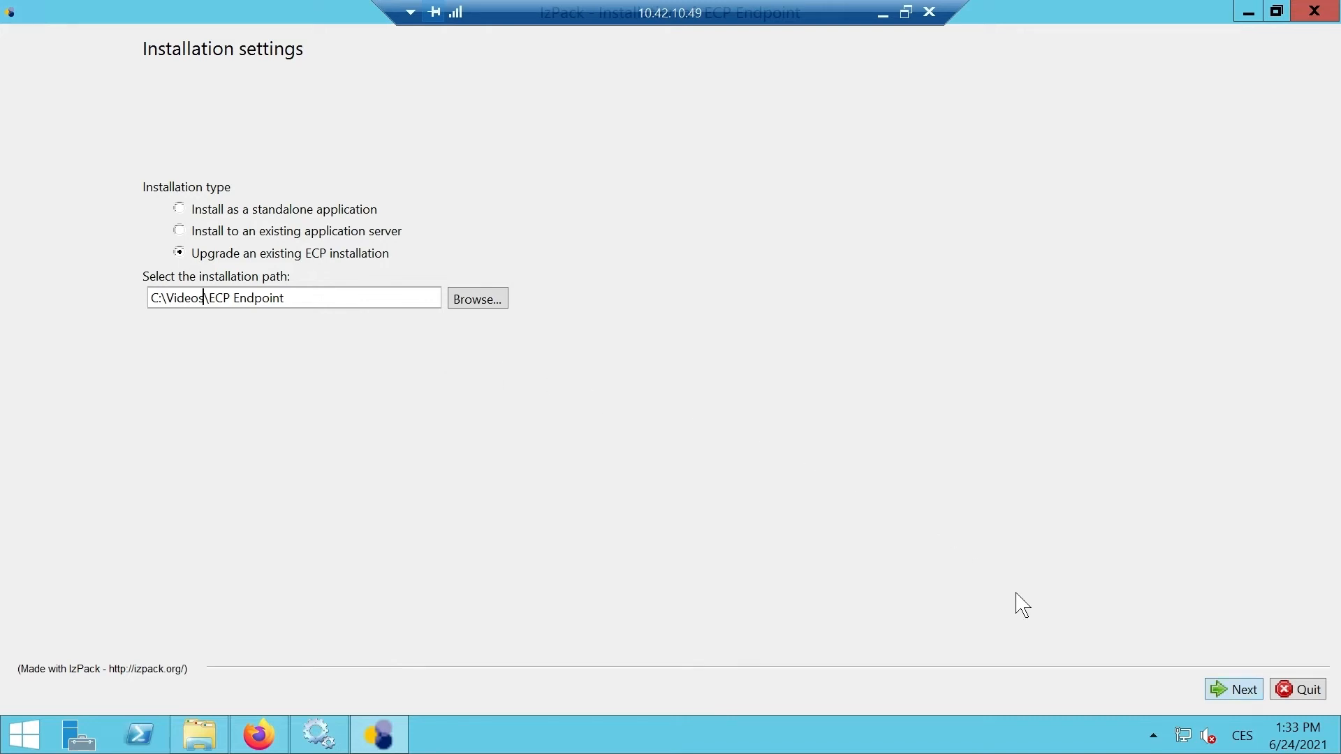
click(1223, 690)
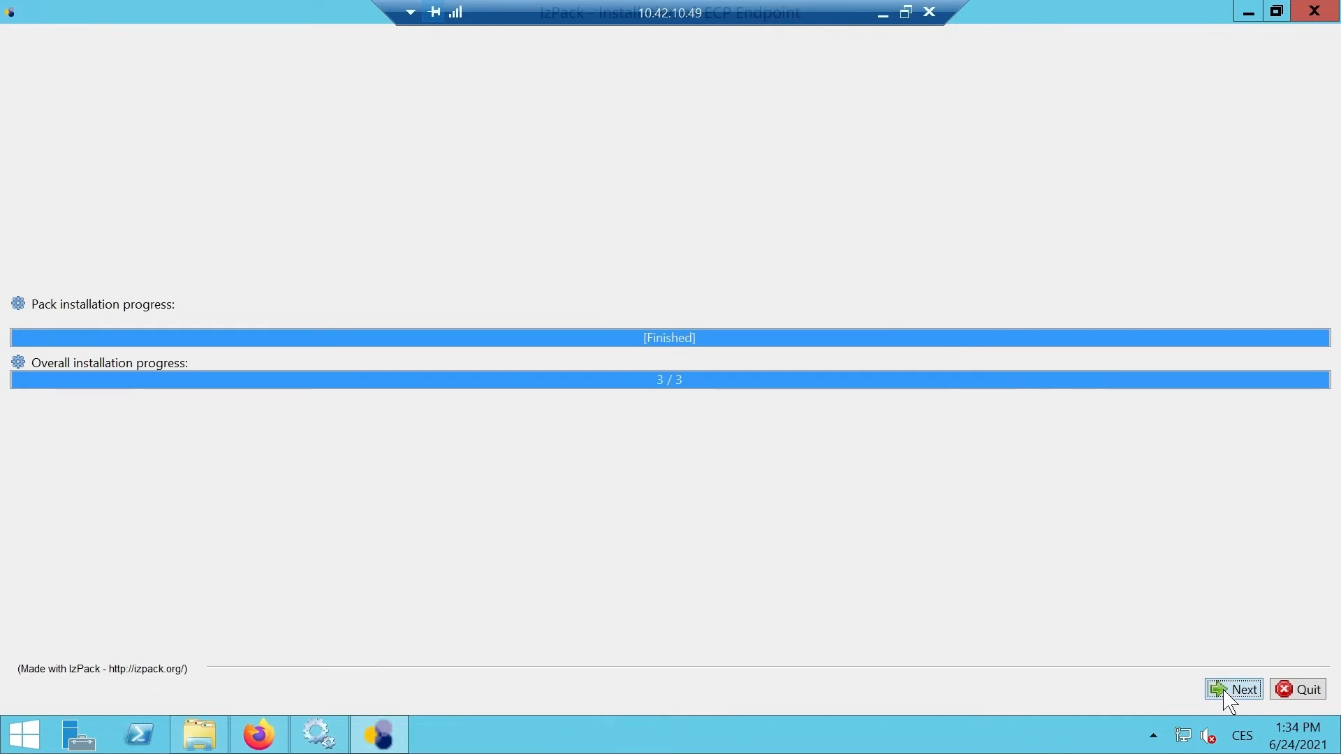
click(1225, 694)
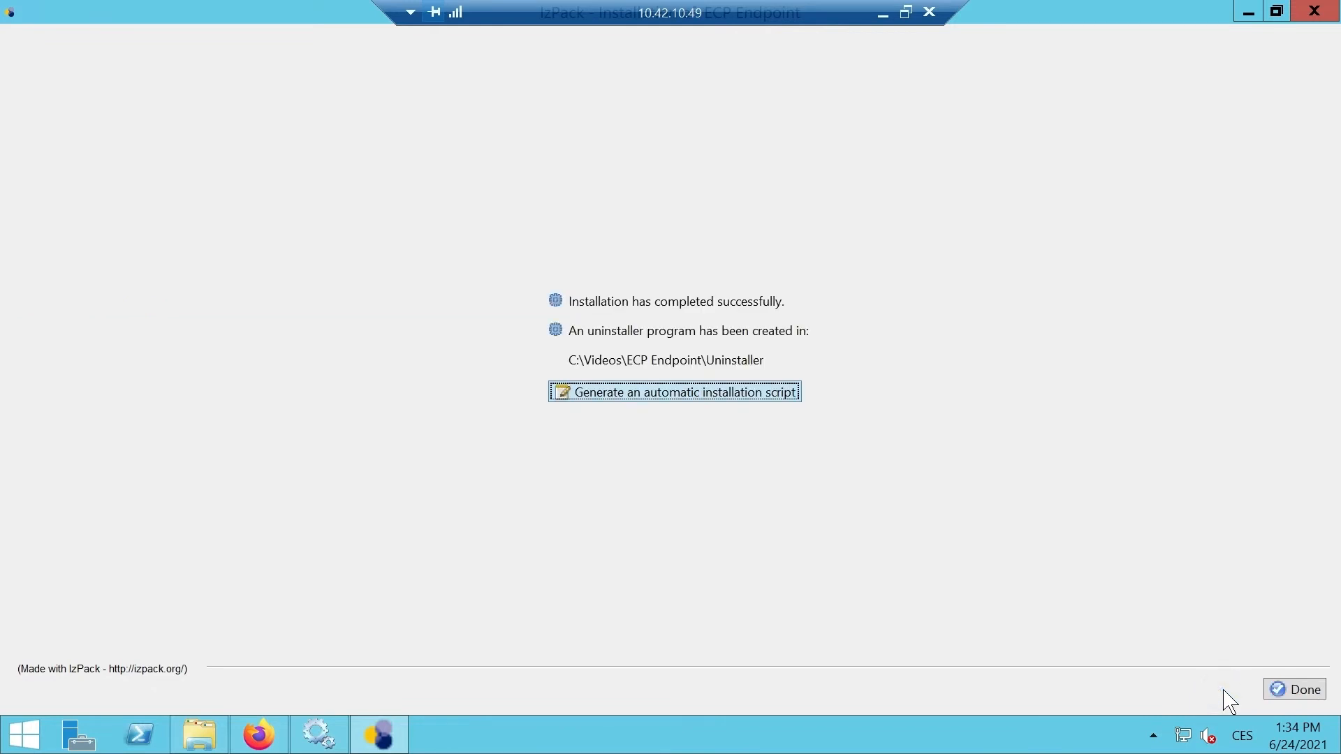
click(1287, 698)
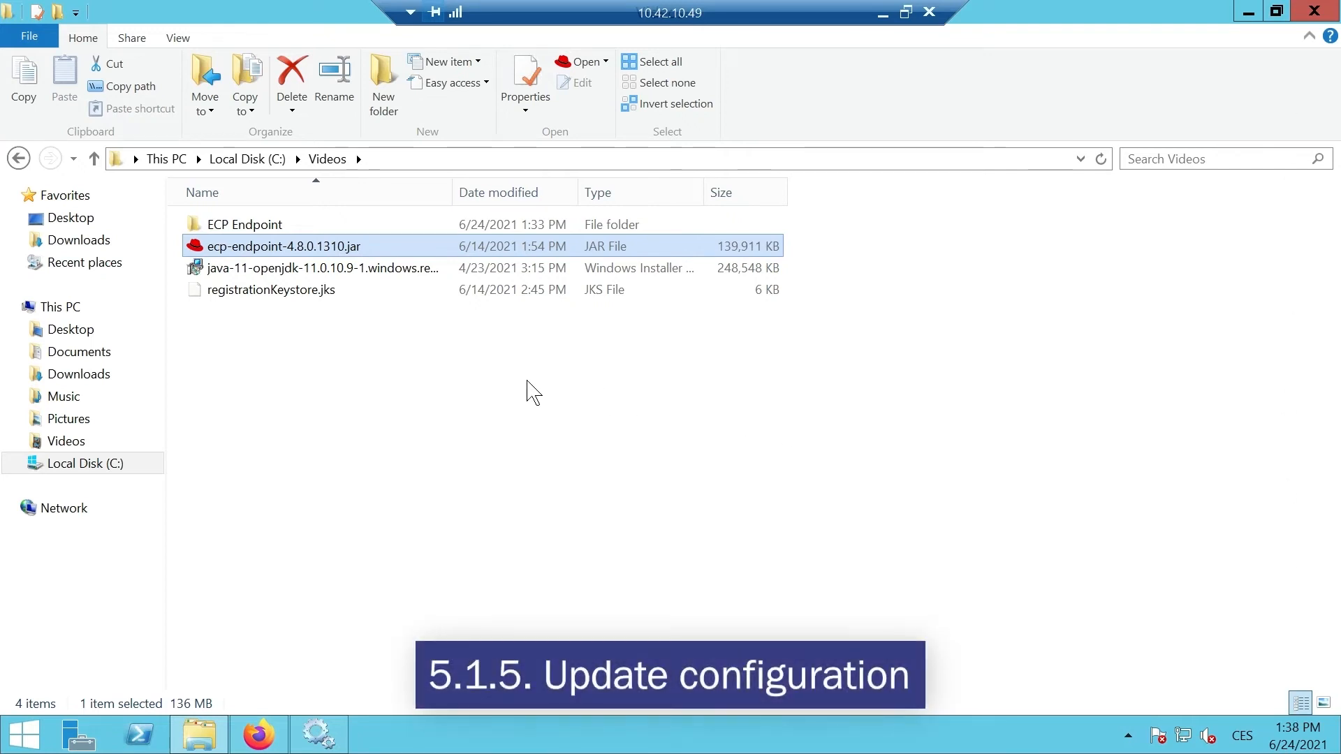
Step: Open ecp.properties from the ECP Endpoint folder in Notepad++ and bring up its search
double_click(284, 225)
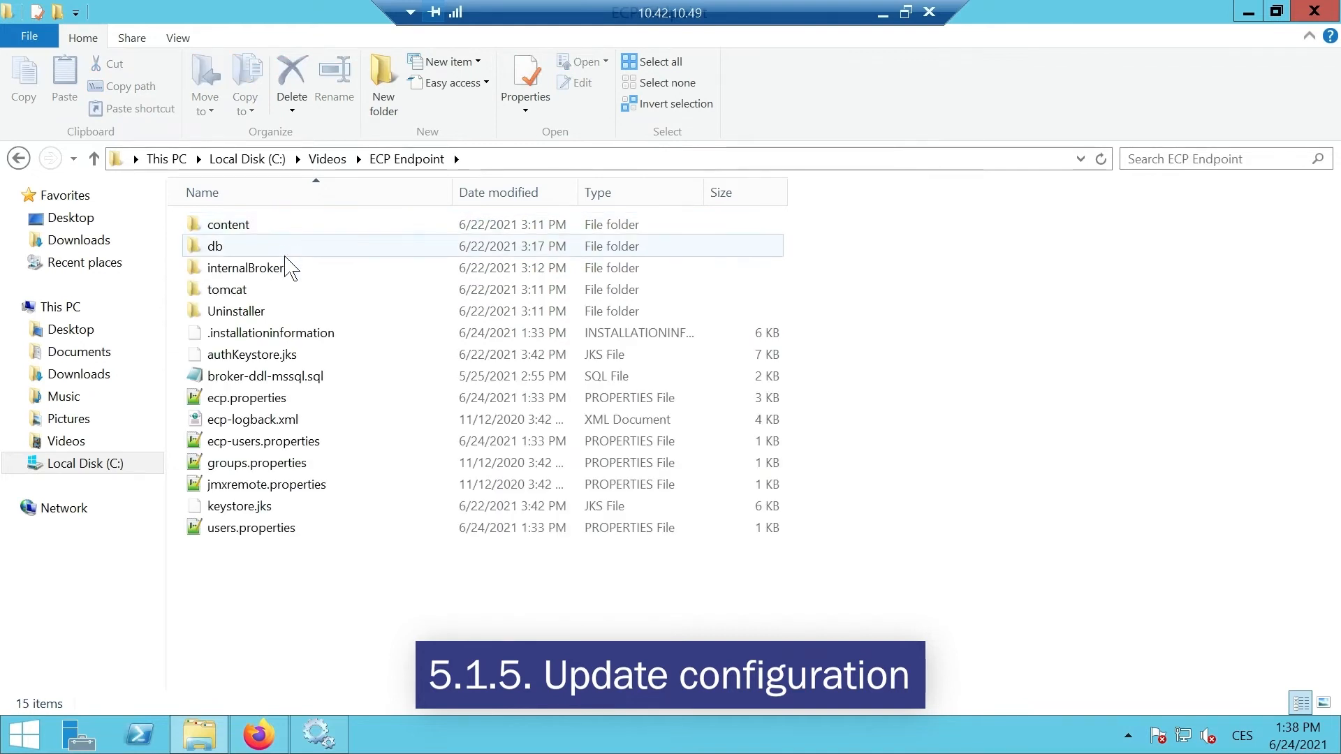
double_click(271, 402)
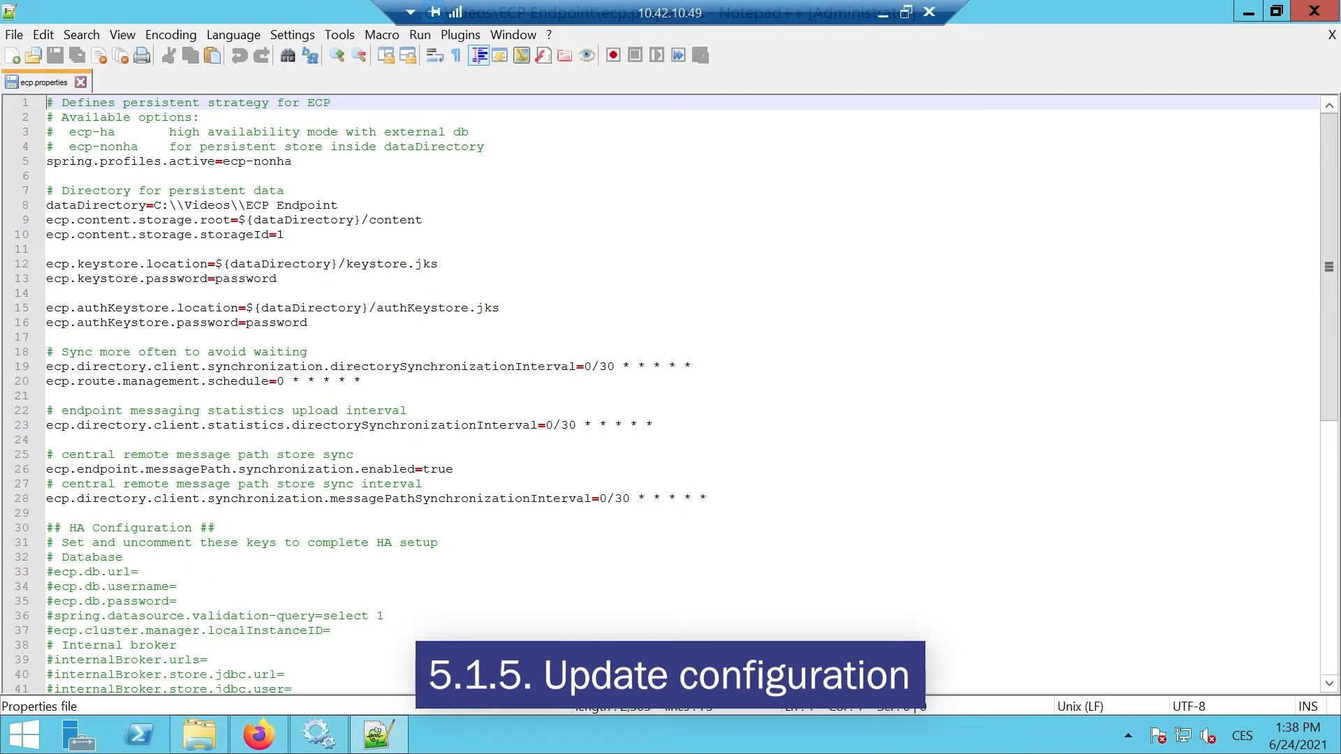
key(ctrl+f)
Step: Search ecp.properties for 'logging' to locate the logging settings
text(logging)
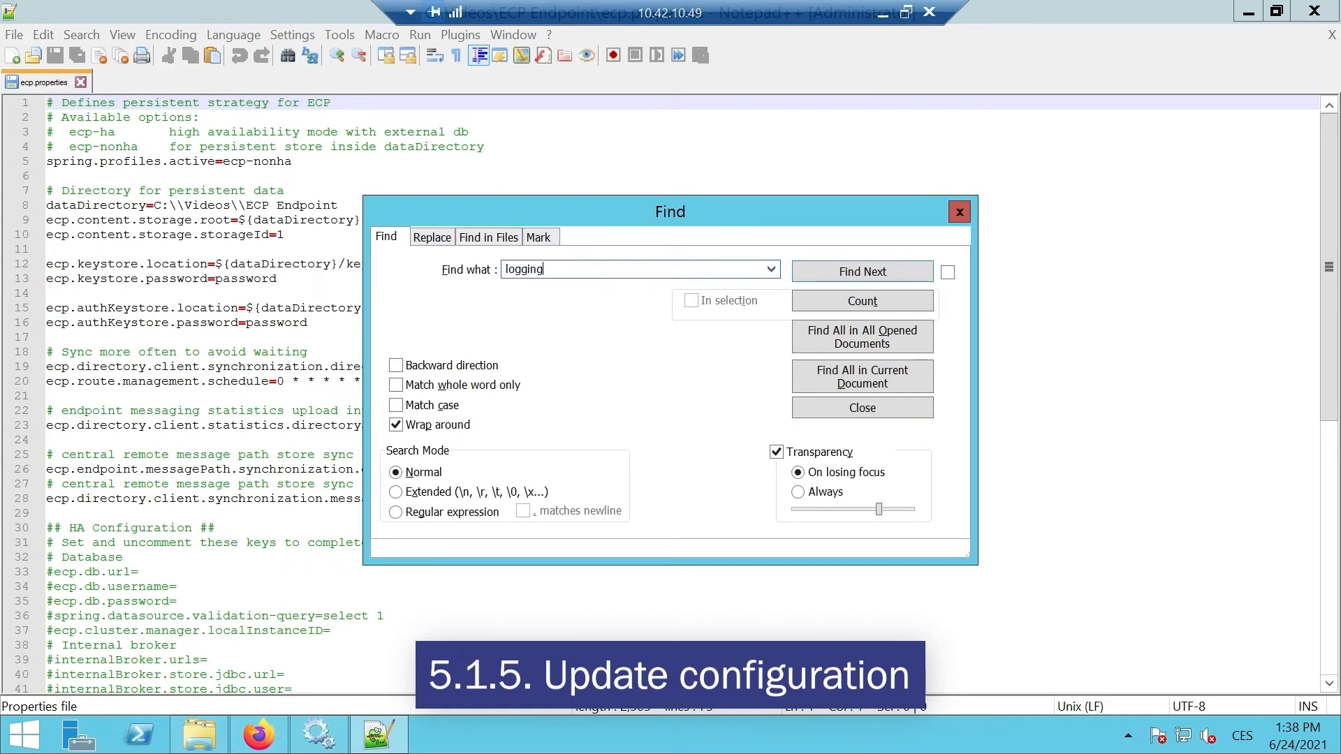
click(814, 273)
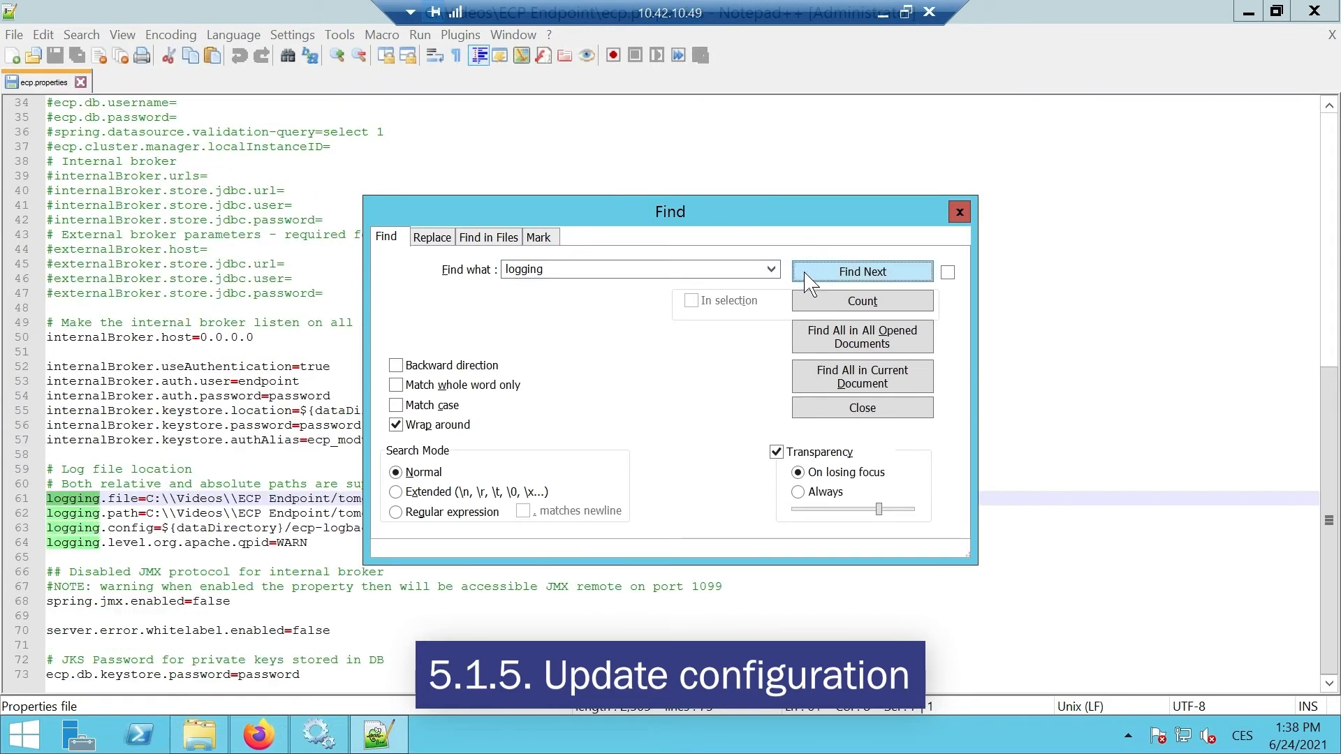
click(960, 212)
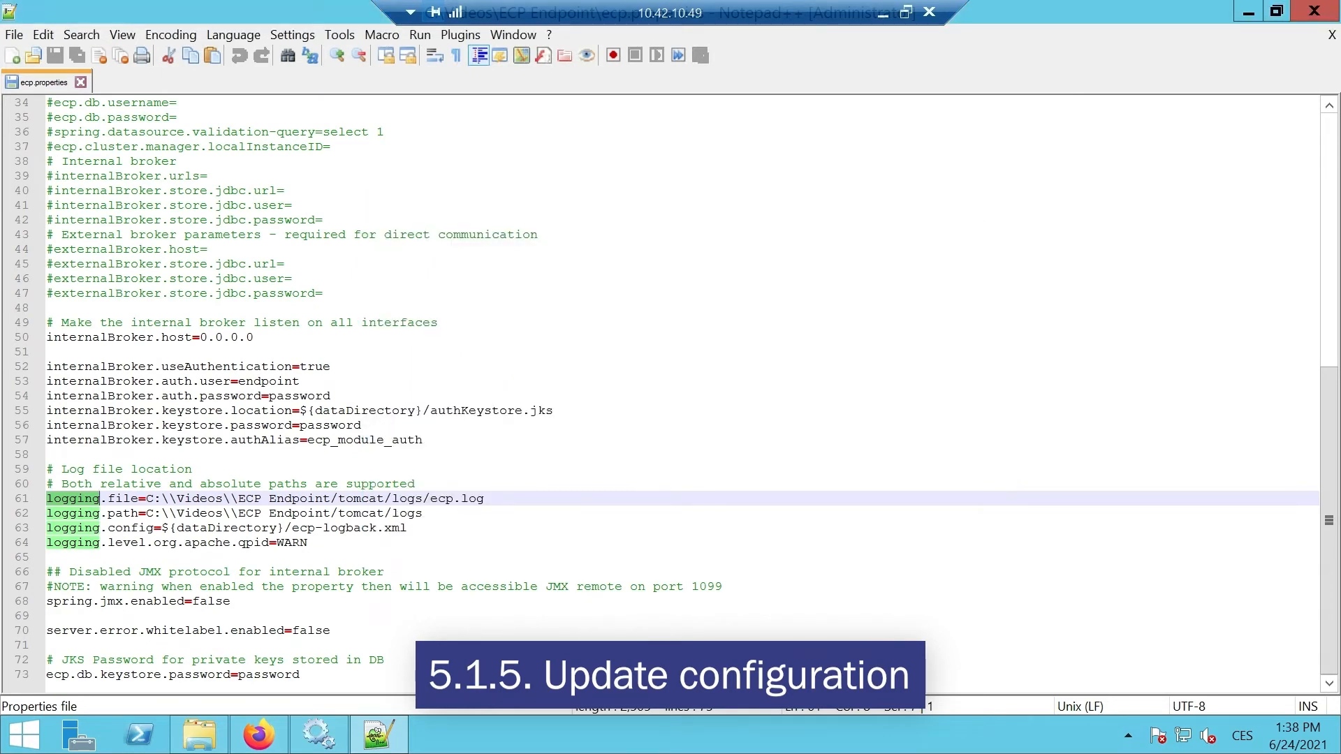
Step: Rename lines 61–62 to logging.file.name and logging.file.path
click(137, 497)
text(.name)
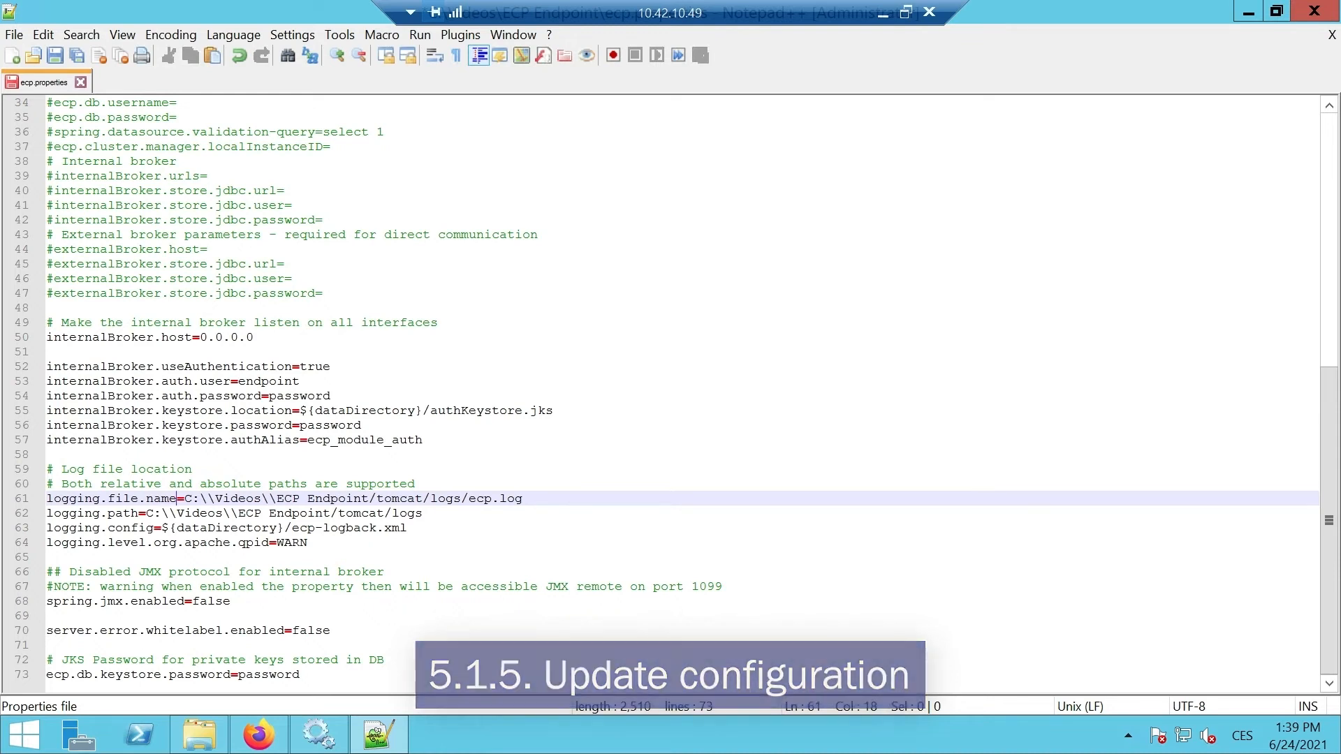
click(107, 513)
text(file.)
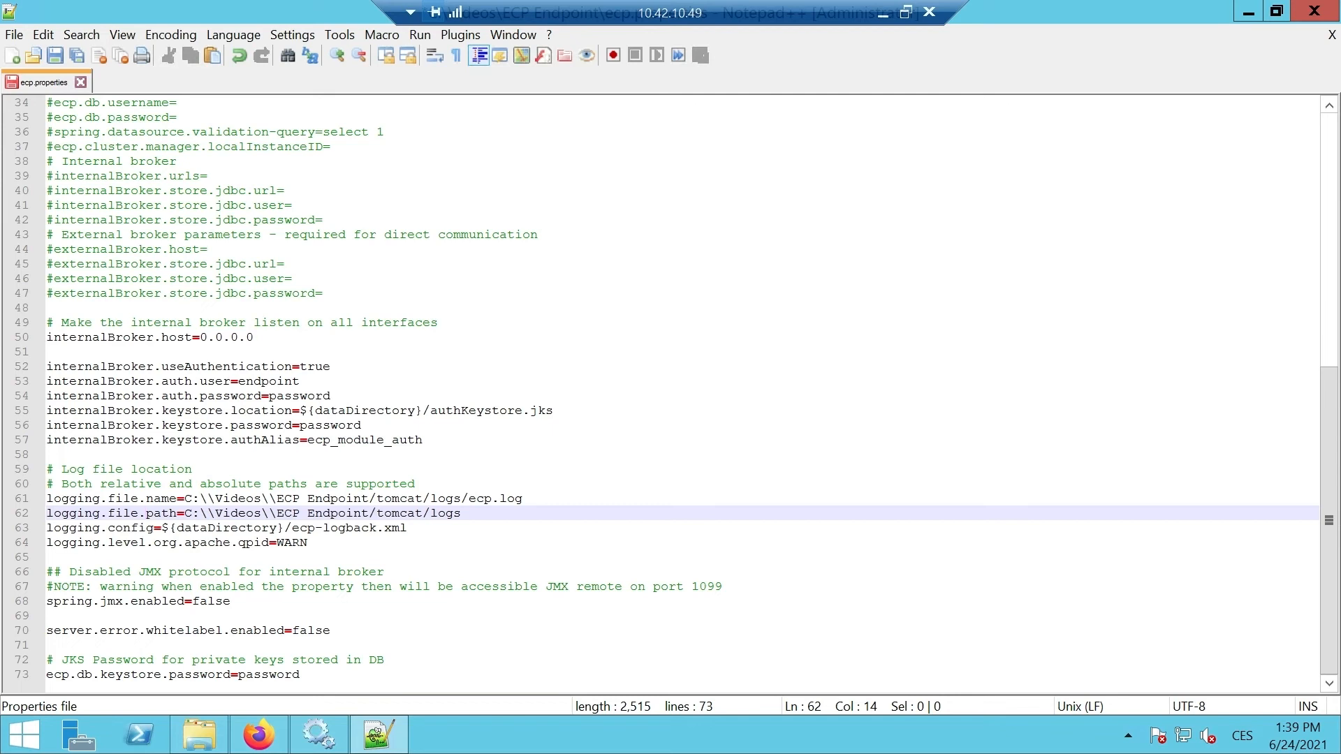
drag(470, 513, 46, 498)
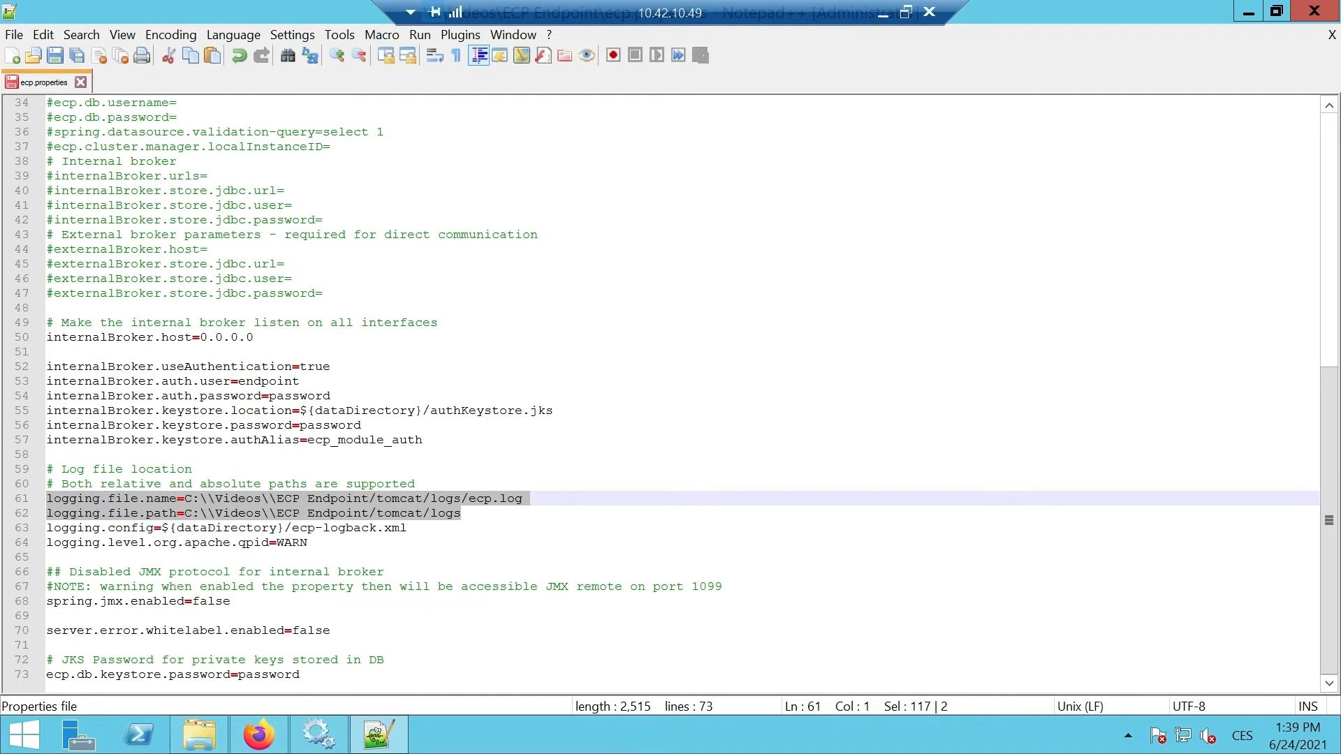
click(385, 439)
scroll(385, 439, up, 11)
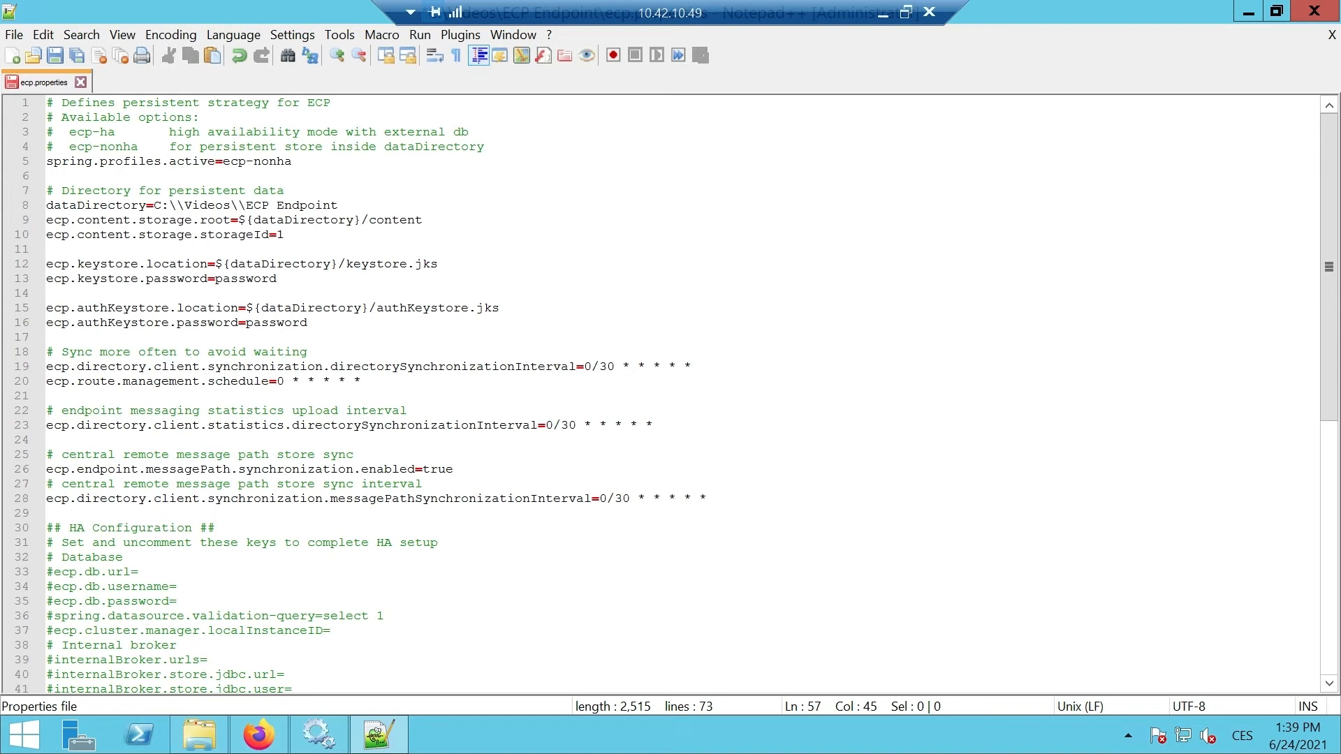
Step: Delete the sync-interval, statistics-upload and message-path sync blocks at line 18, plus the leftover blank line
drag(46, 351, 361, 381)
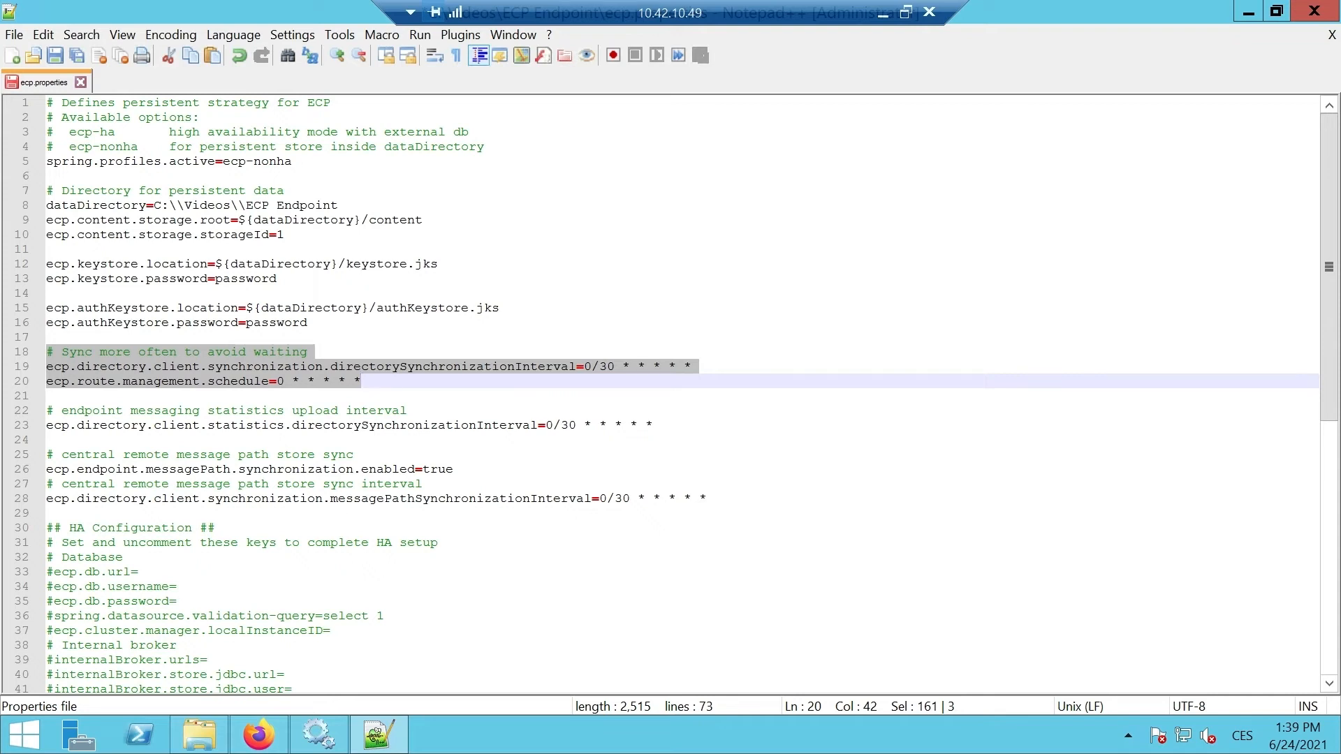
key(Delete)
key(Delete)
key(Delete)
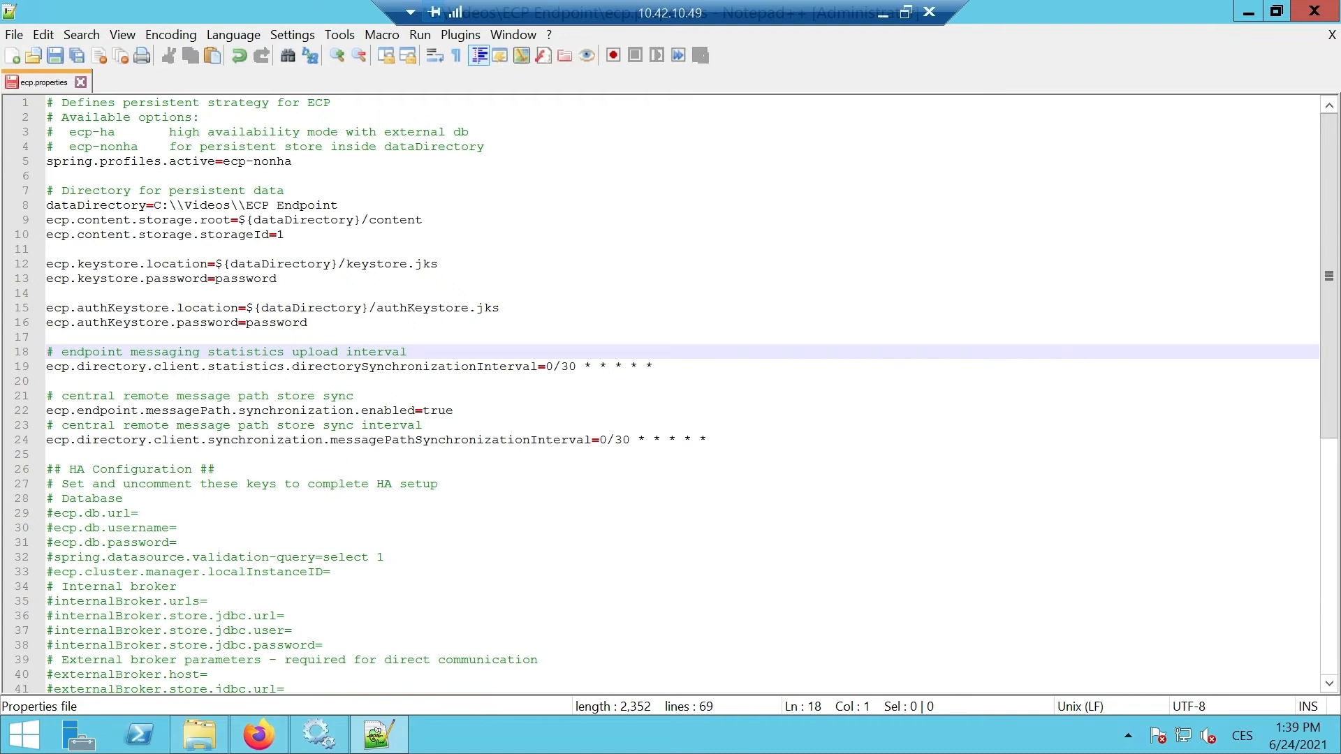
click(46, 351)
drag(46, 352, 663, 380)
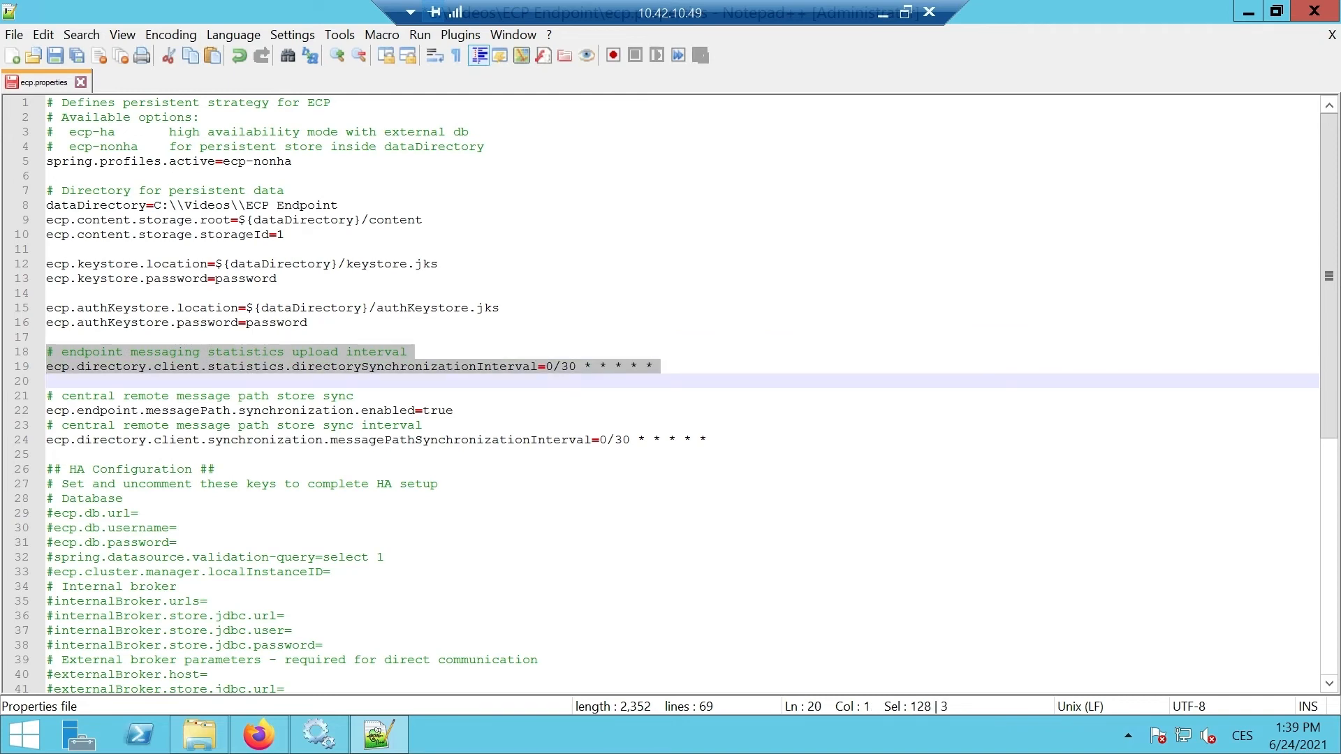
key(Delete)
key(Delete)
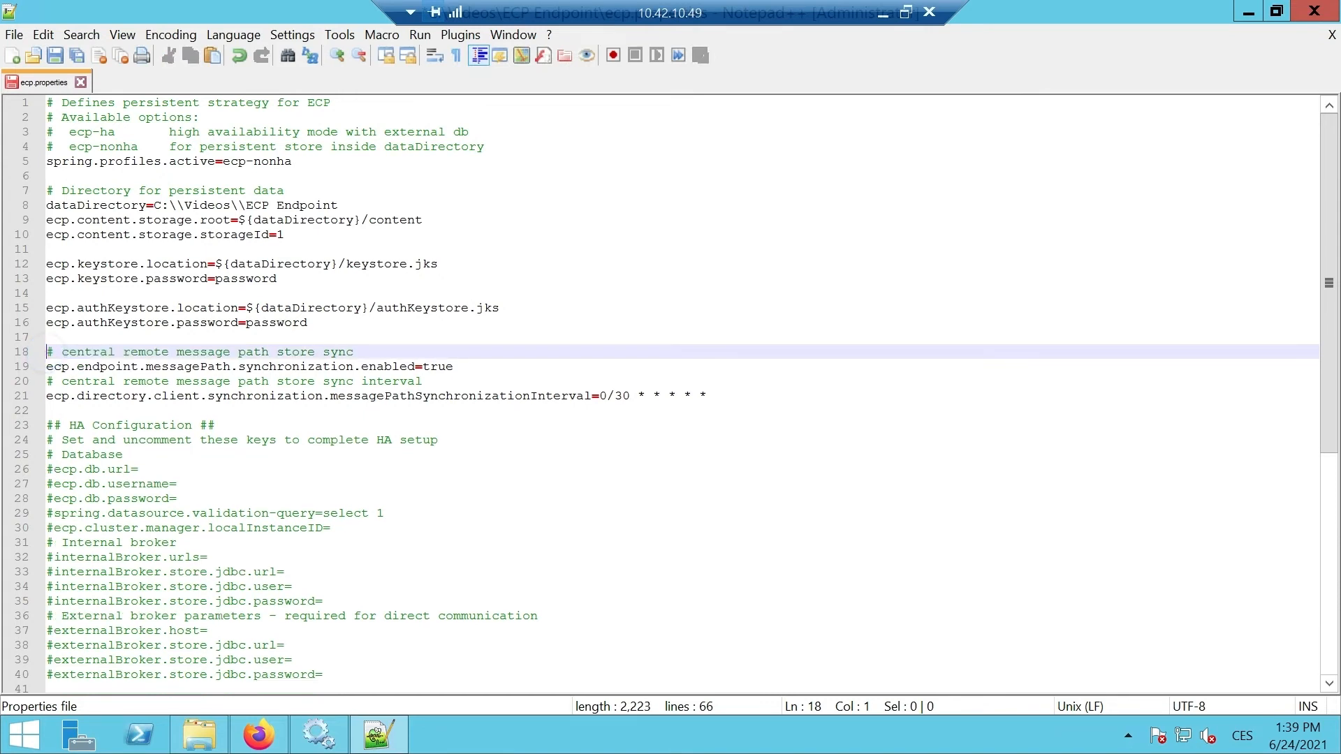
drag(47, 352, 707, 396)
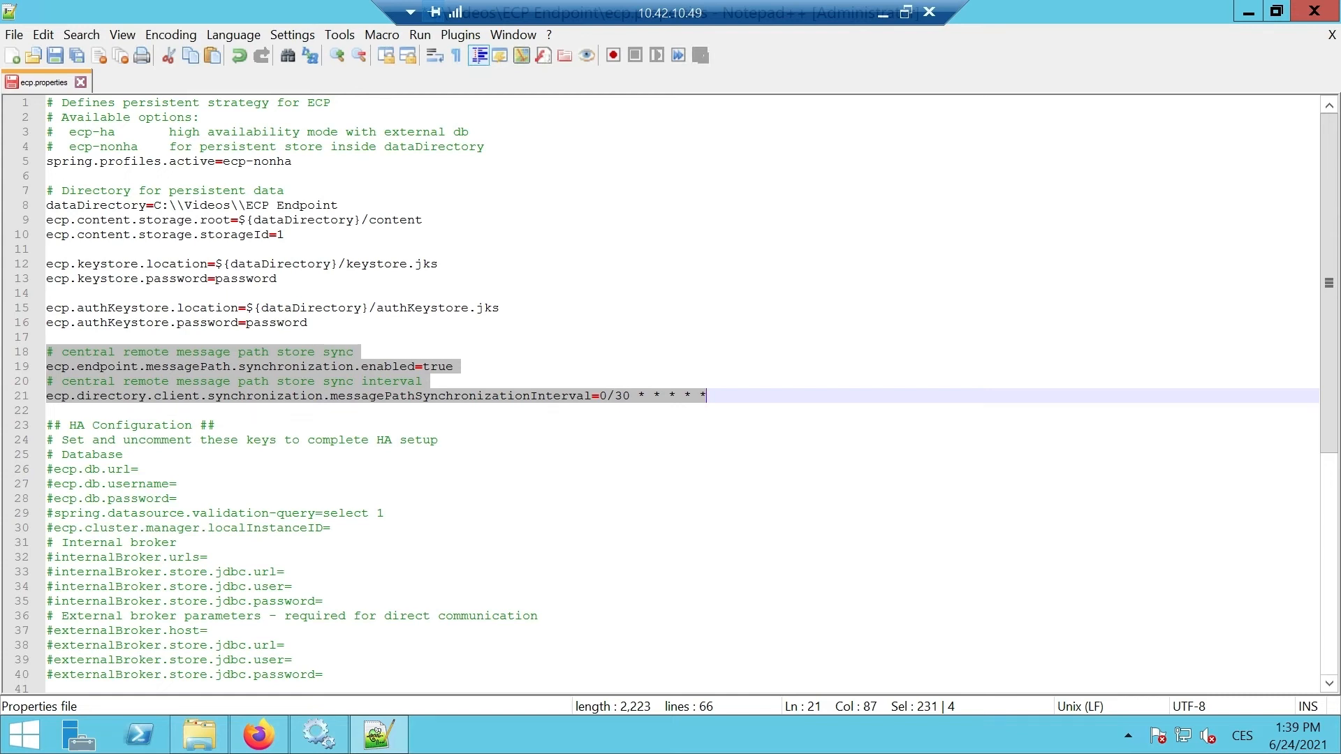
key(Delete)
key(BackSpace)
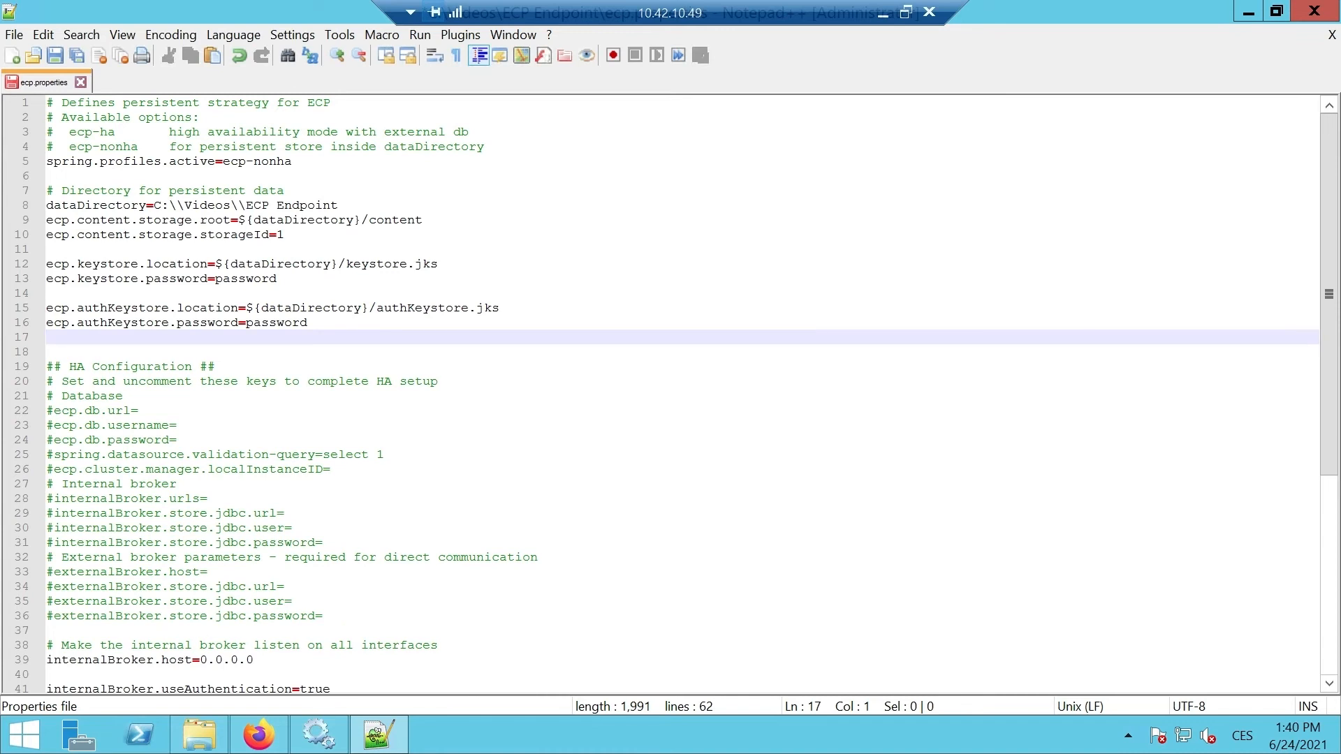
Step: Save ecp.properties, close Notepad++, and return to the Services window
click(15, 35)
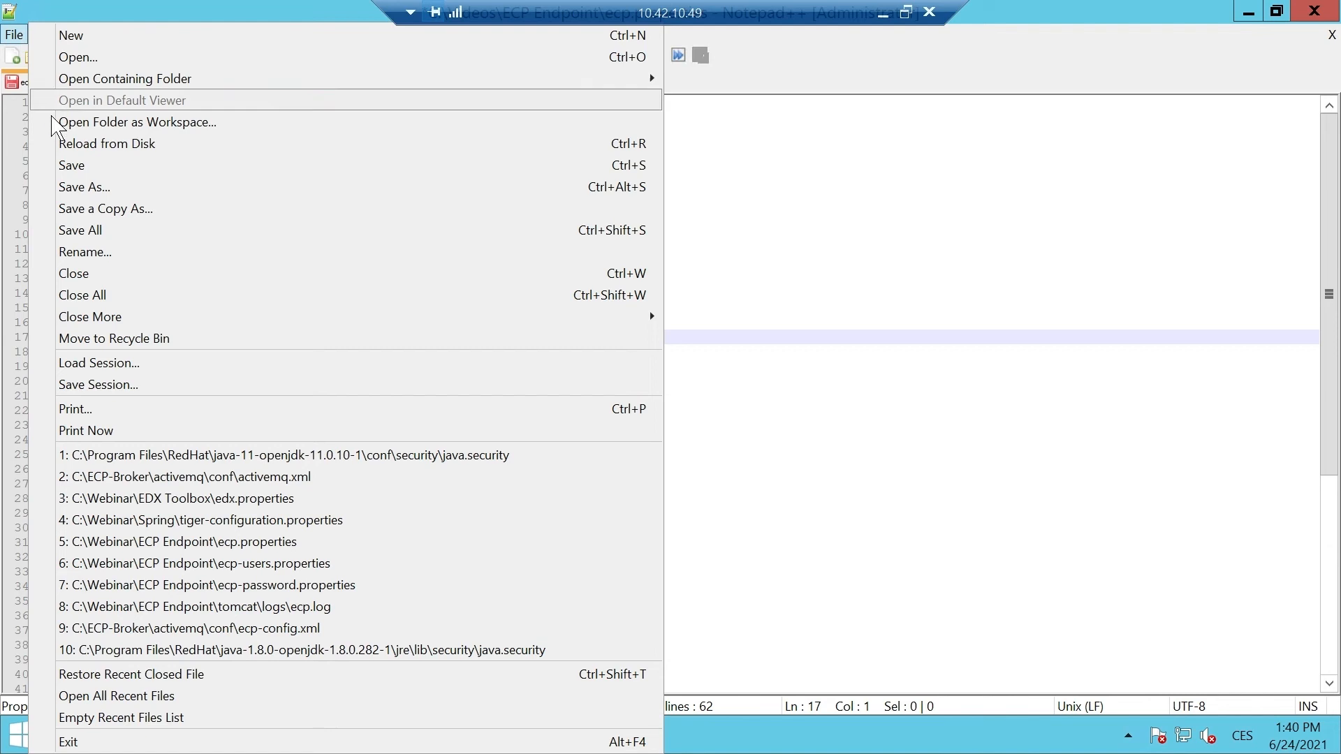
click(77, 166)
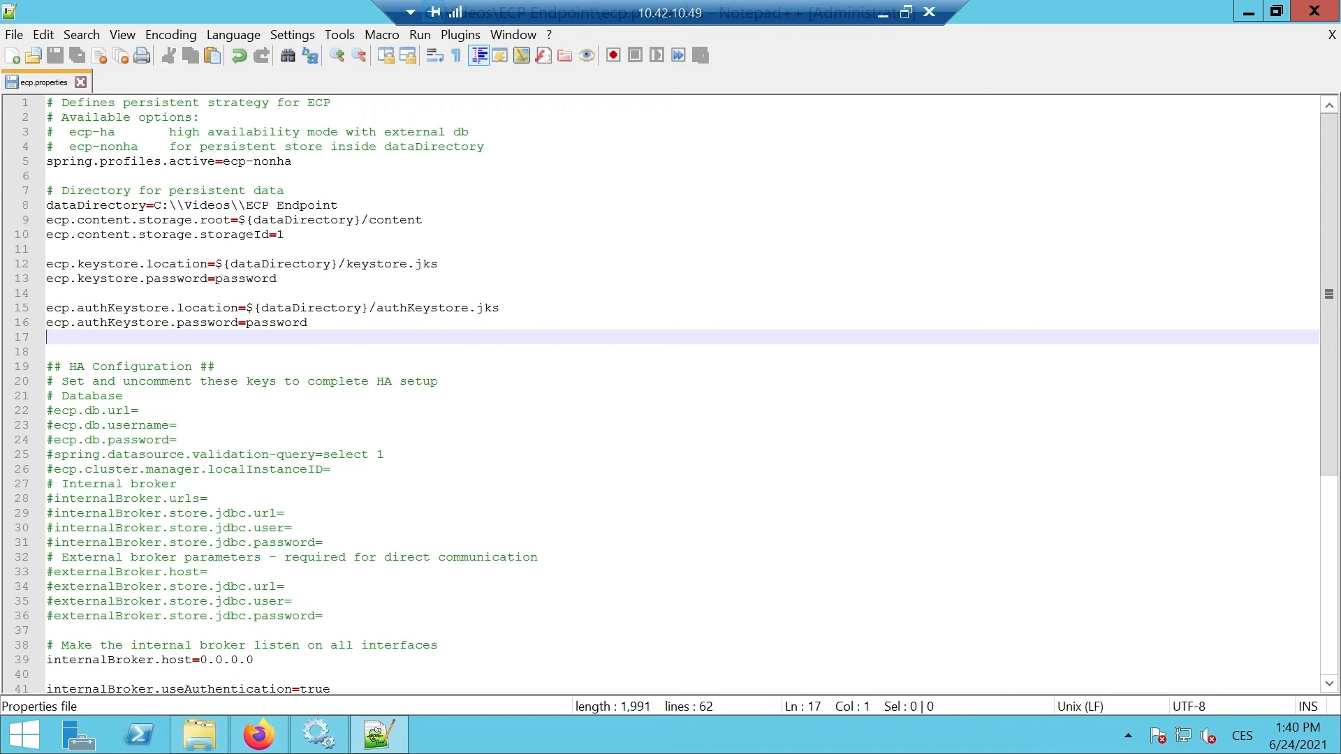
click(1312, 12)
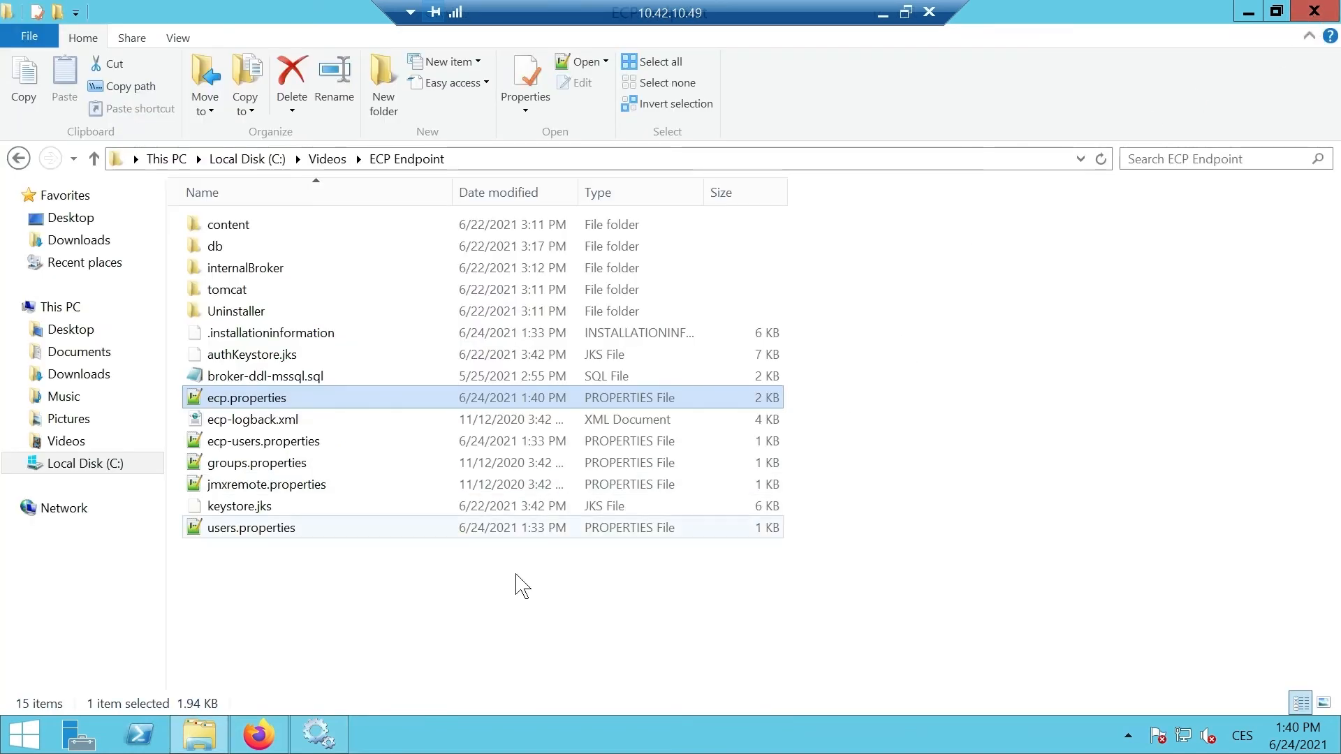
click(318, 733)
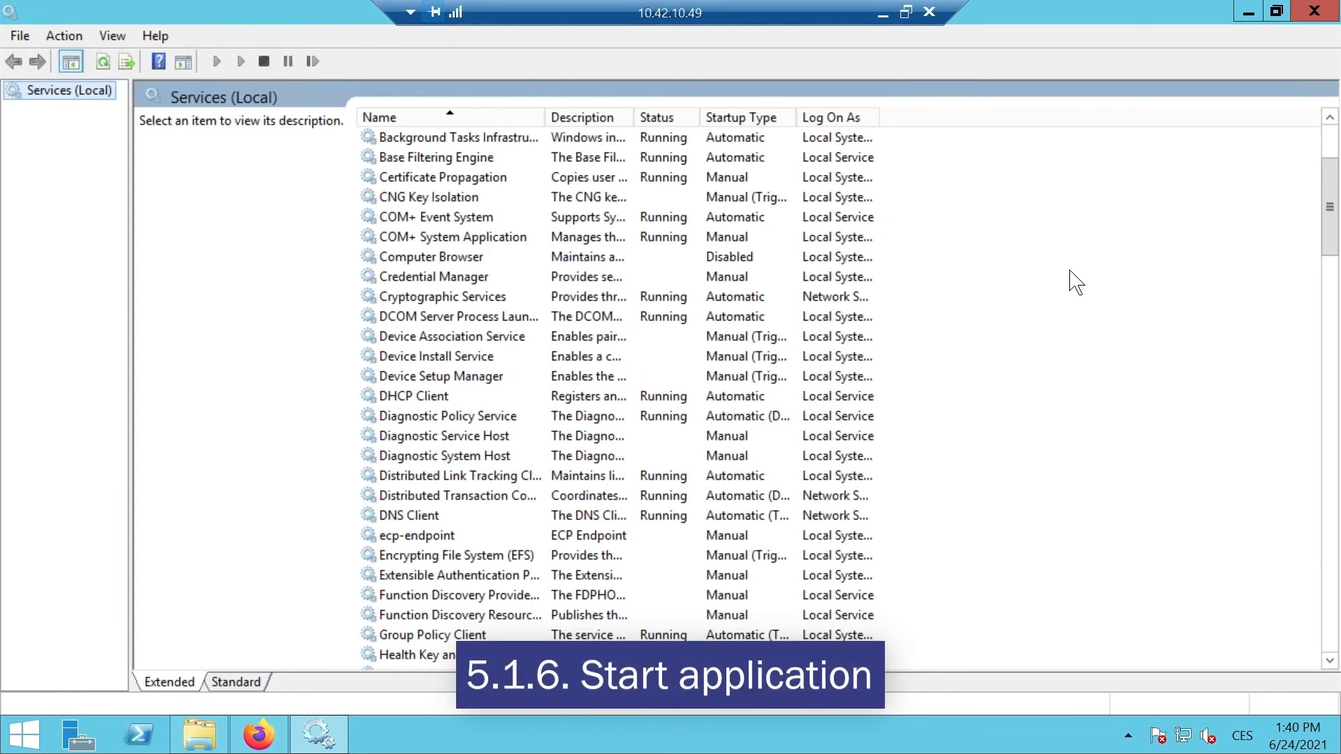
Step: Start the ecp-endpoint service so its status reads Running
click(438, 536)
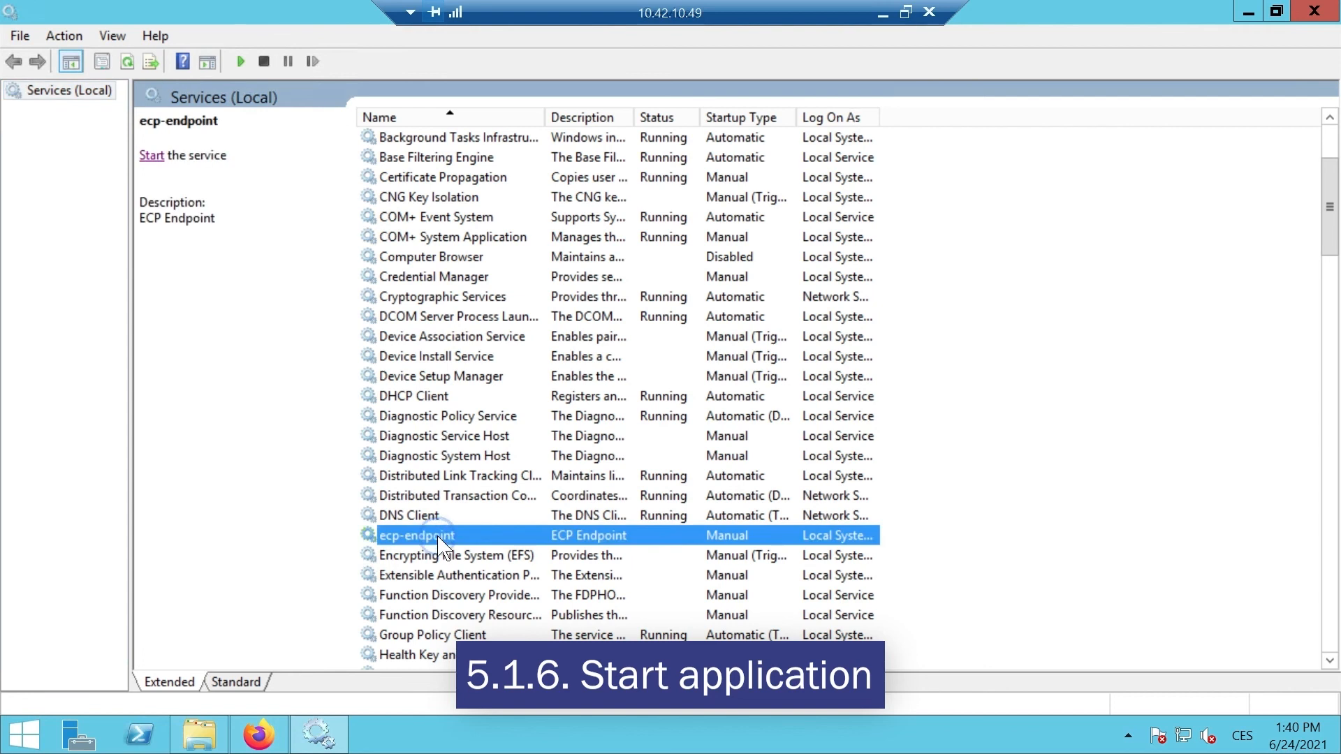
click(151, 156)
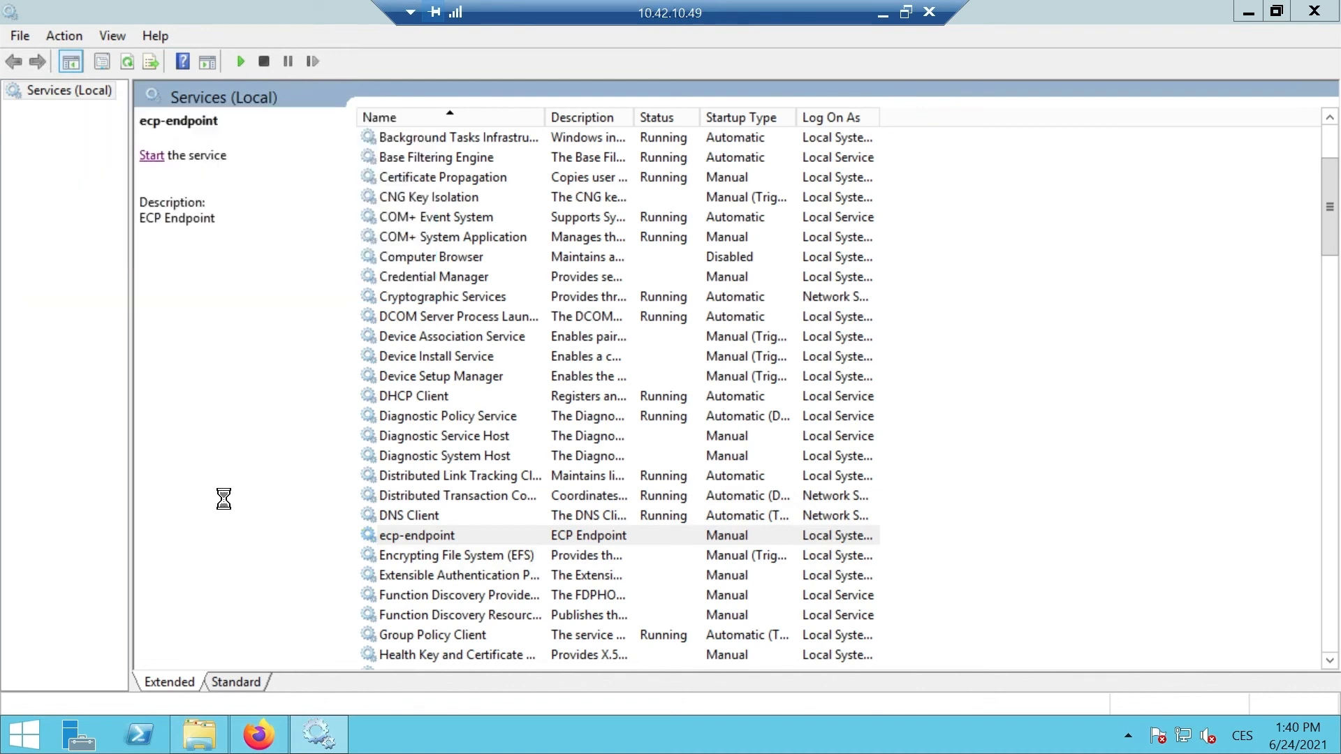
click(260, 740)
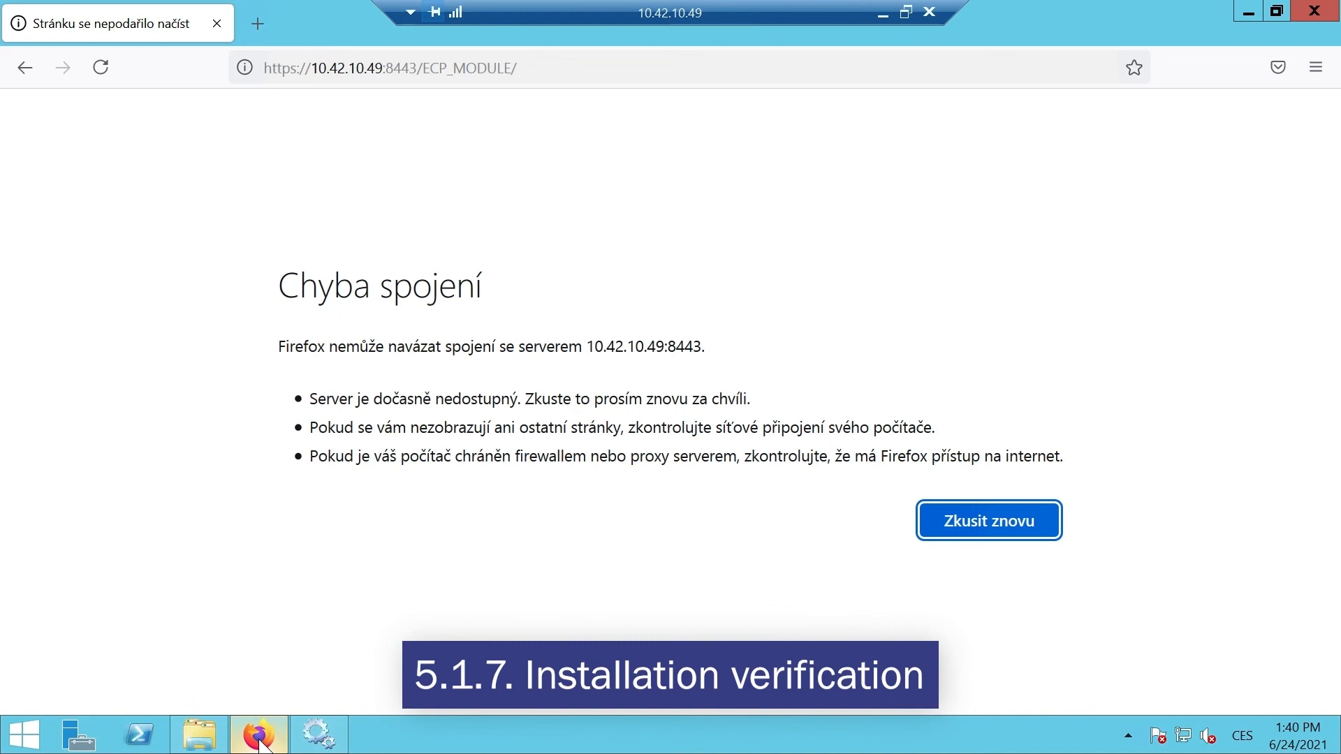
click(100, 67)
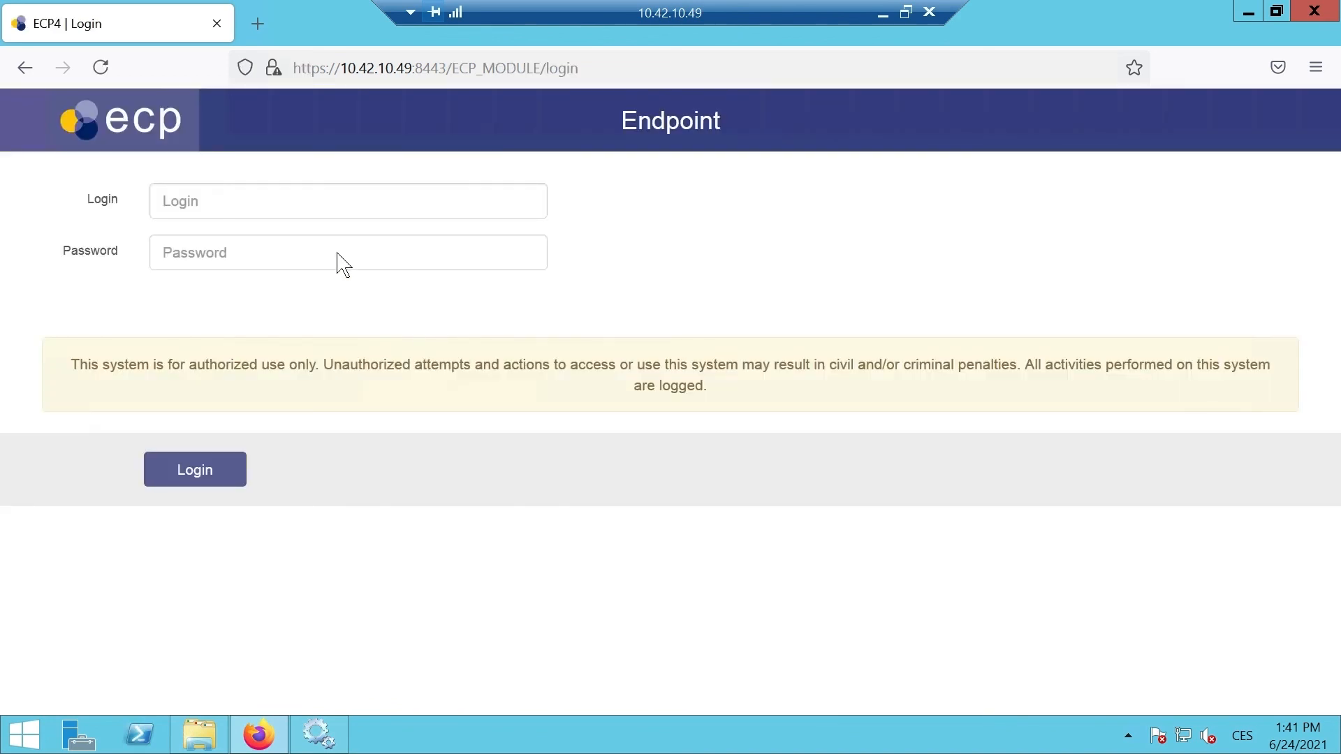
Step: Log in as admin, decline saving the password, and confirm version 4.8.0.1310 with status ACTIVE
click(303, 201)
text(admin)
key(Tab)
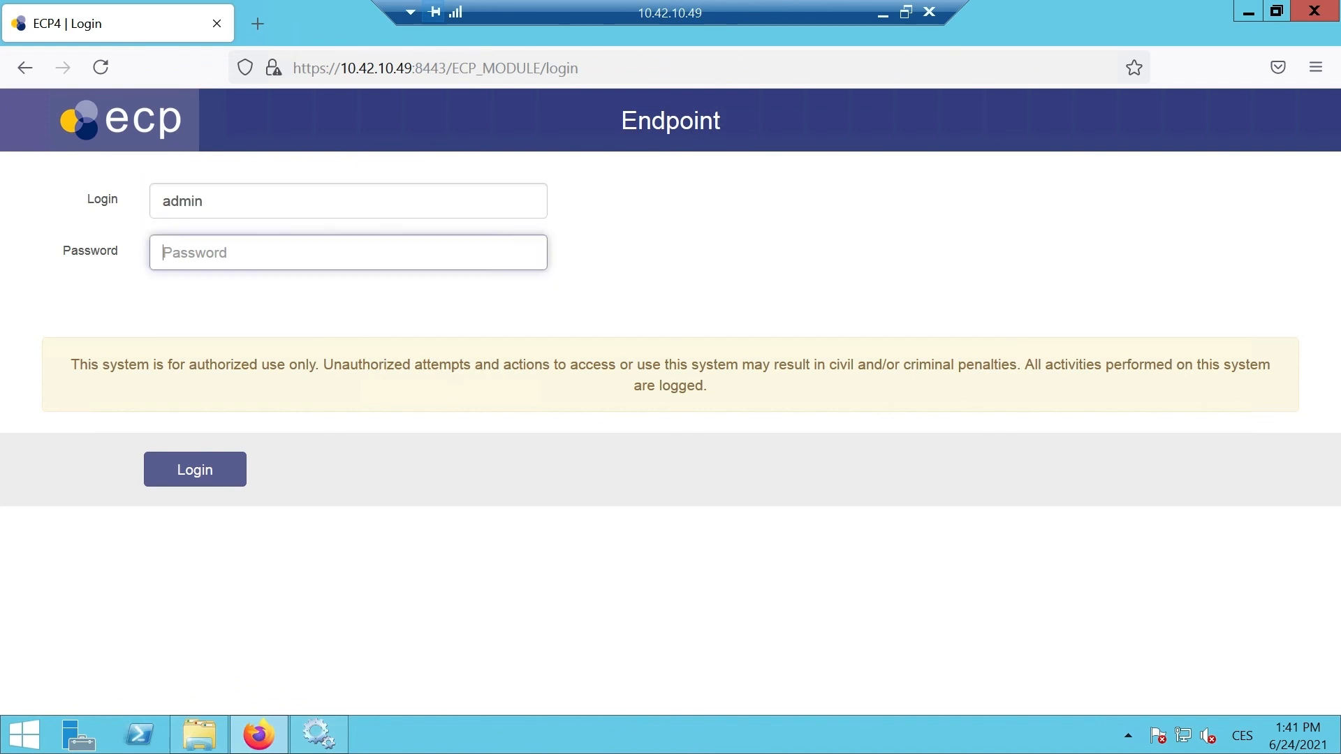
text(********)
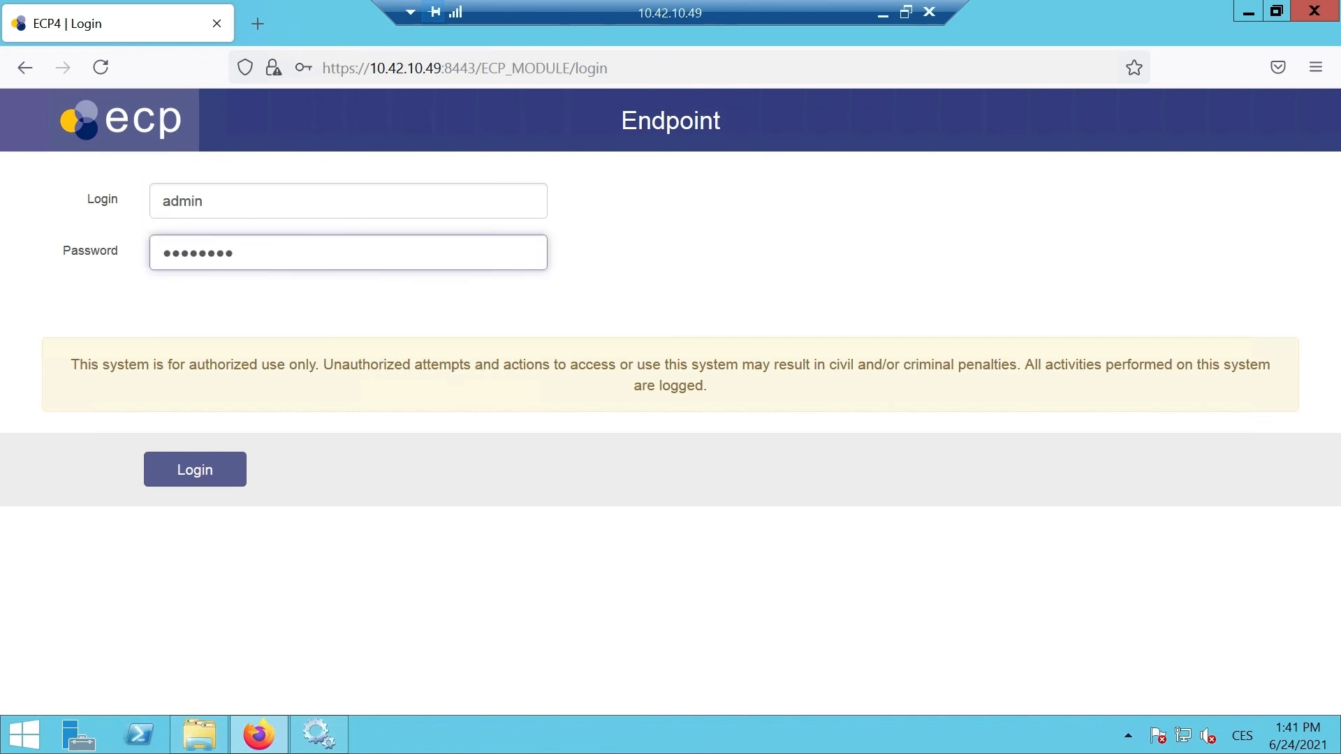
key(Return)
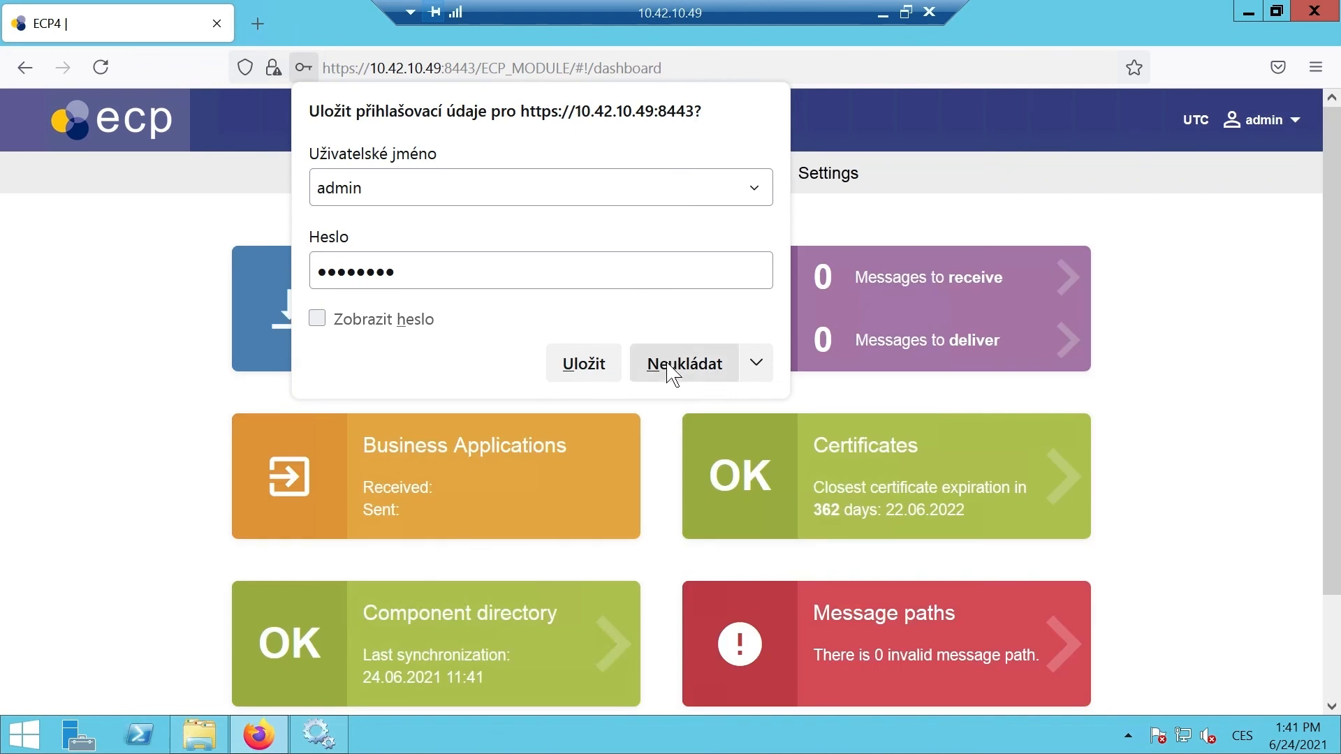
click(670, 365)
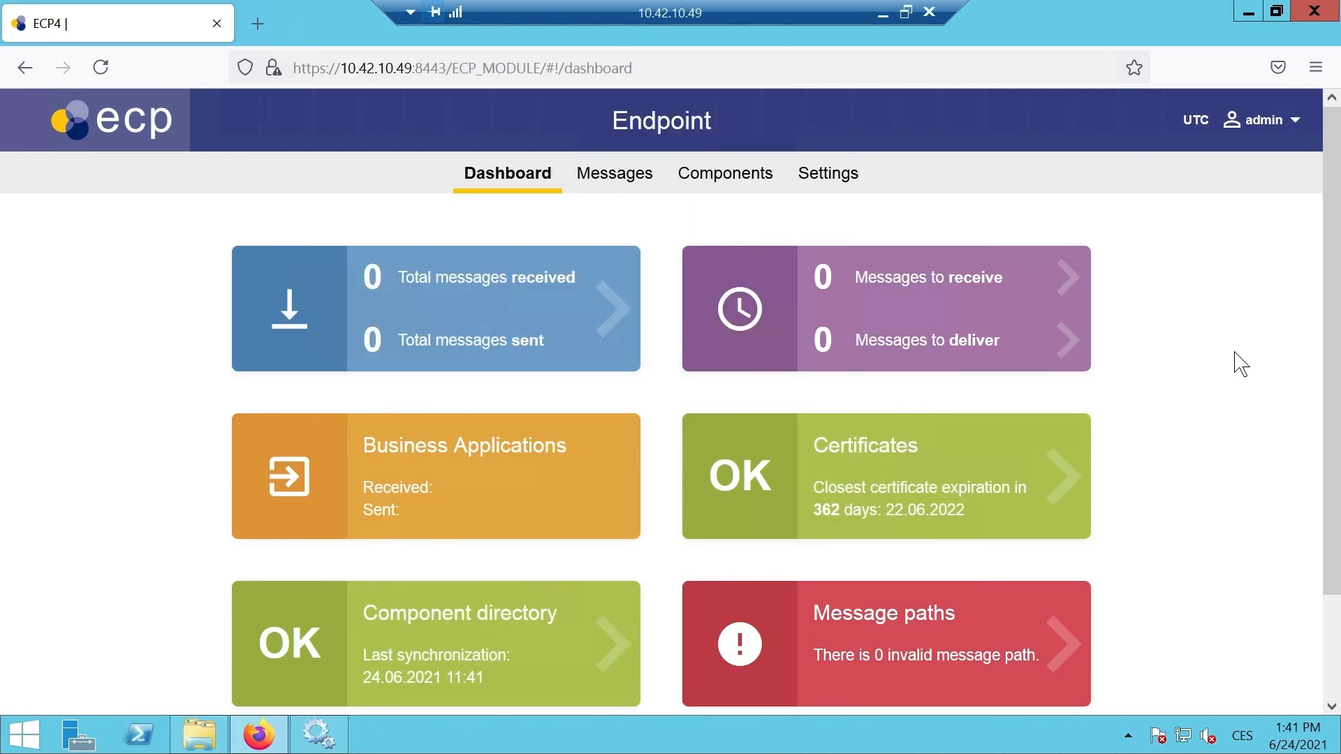
scroll(1240, 363, down, 3)
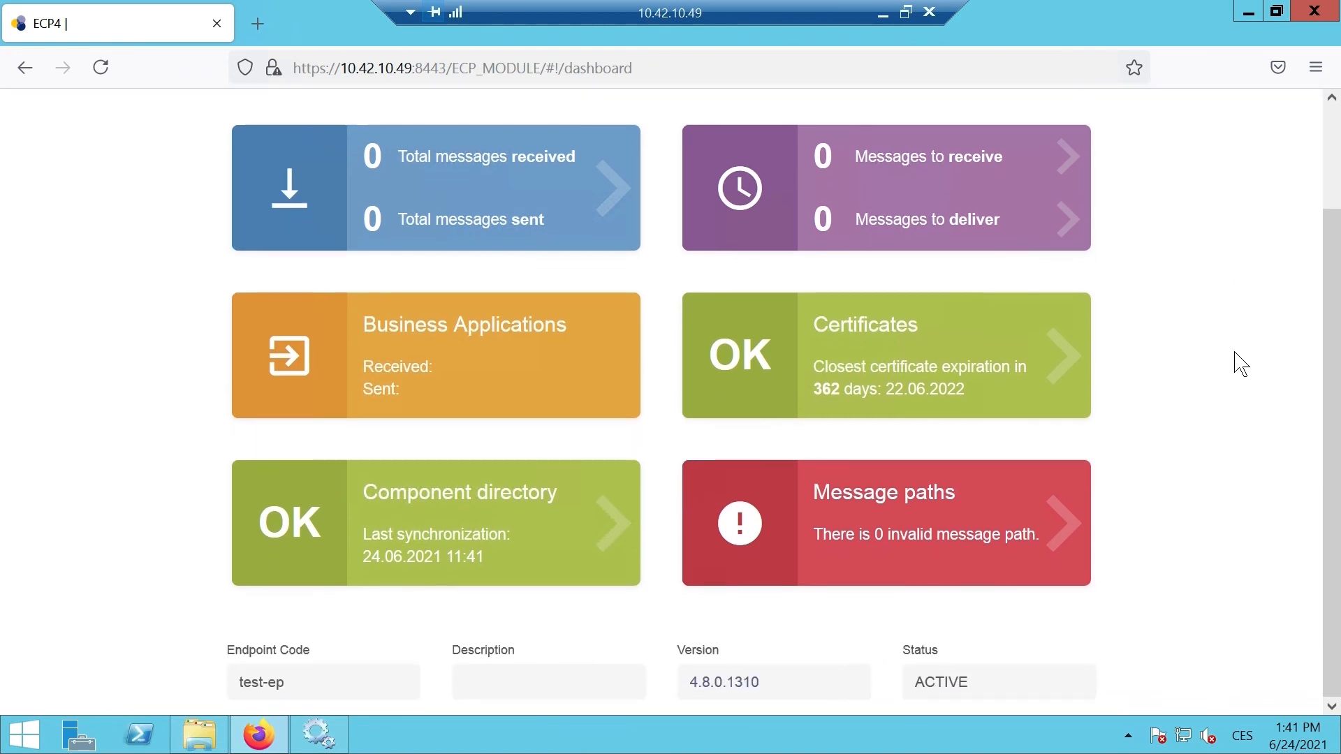